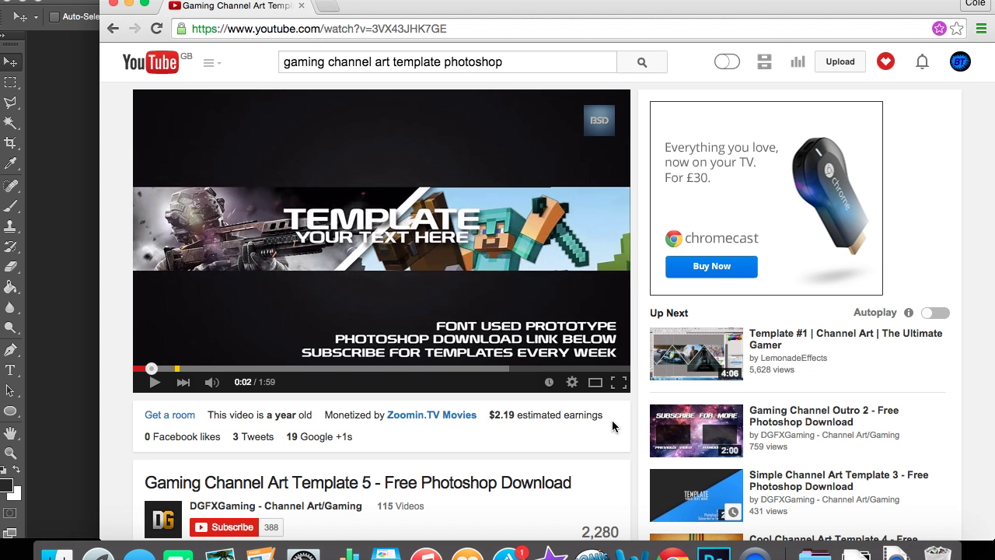
Rearrange the browser window and bring the Photoshop window forward
{"action": "left_click_drag", "start_coordinate": [386, 7], "coordinate": [301, 5]}
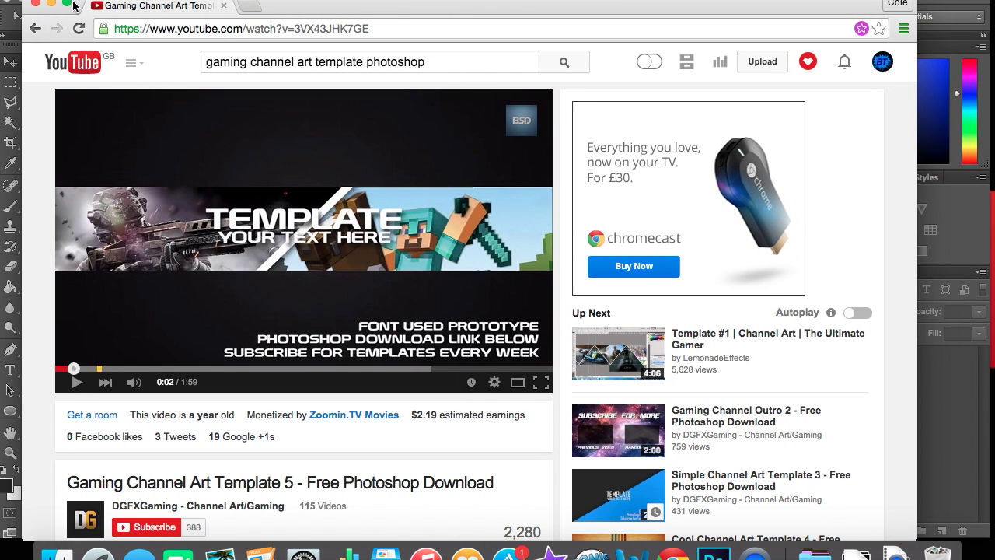
{"action": "left_click_drag", "start_coordinate": [508, 8], "coordinate": [560, 8]}
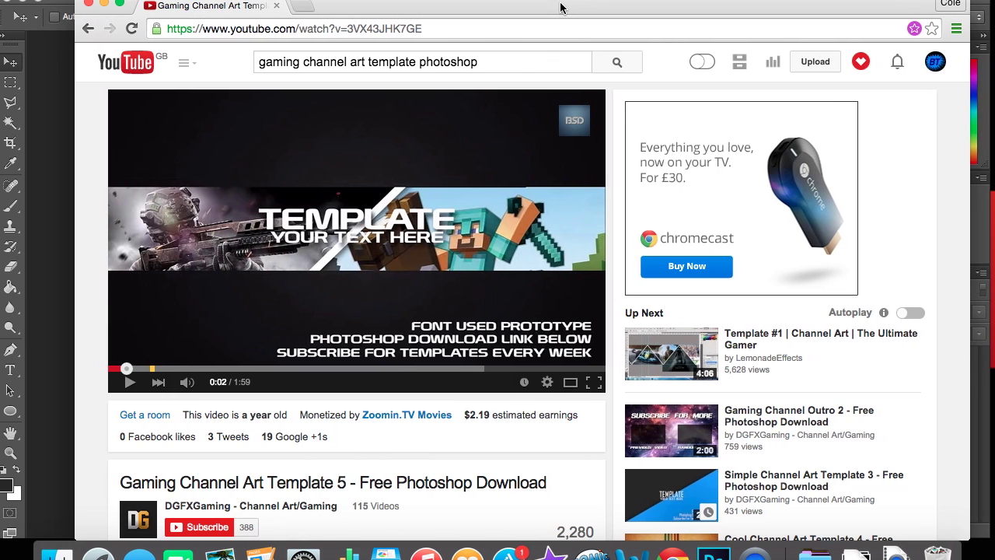
{"action": "left_click", "coordinate": [25, 6]}
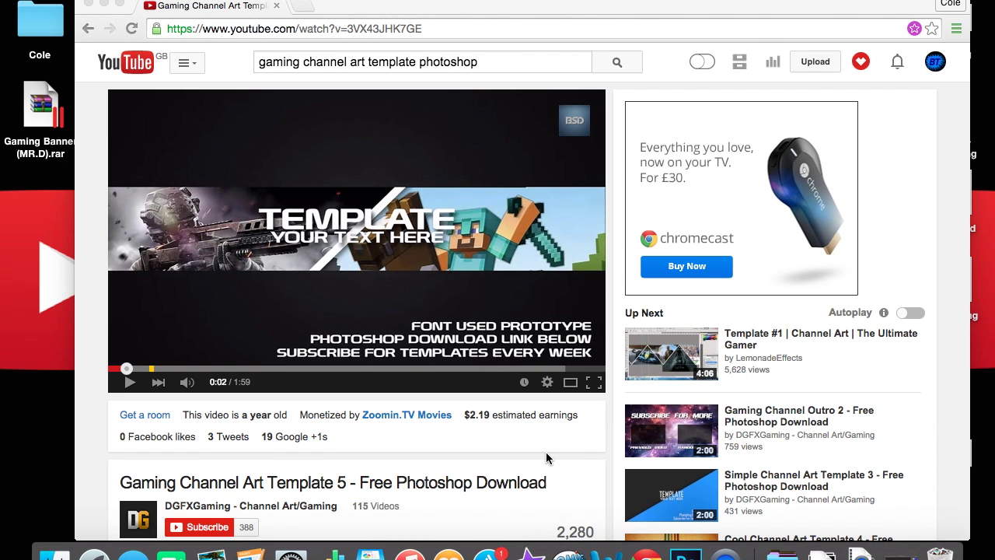
Scroll down the YouTube page and expand the video's full description
{"action": "scroll", "coordinate": [546, 458], "scroll_direction": "down", "scroll_amount": 1}
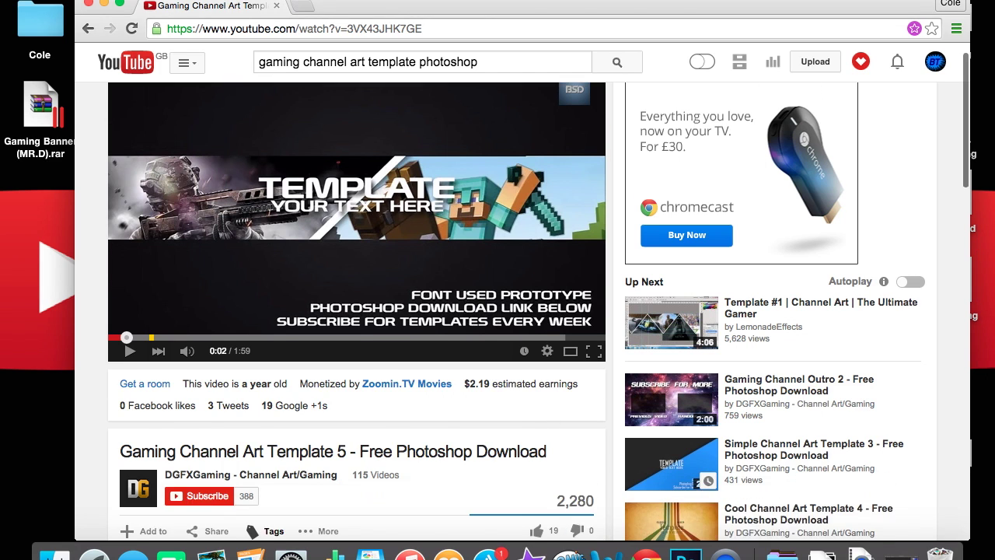
{"action": "scroll", "coordinate": [546, 458], "scroll_direction": "down", "scroll_amount": 3}
{"action": "scroll", "coordinate": [546, 459], "scroll_direction": "down", "scroll_amount": 1}
{"action": "scroll", "coordinate": [437, 412], "scroll_direction": "down", "scroll_amount": 3}
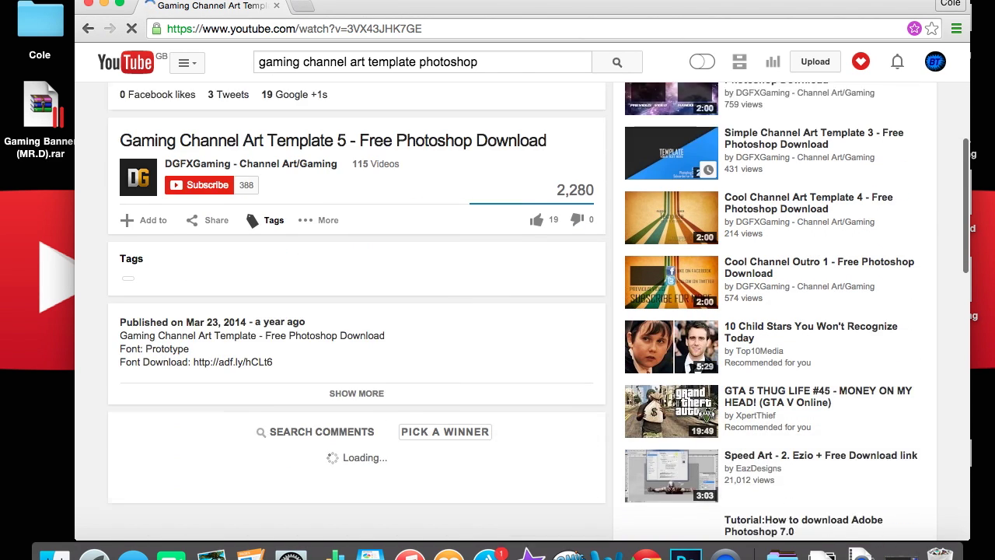
{"action": "scroll", "coordinate": [437, 412], "scroll_direction": "down", "scroll_amount": 2}
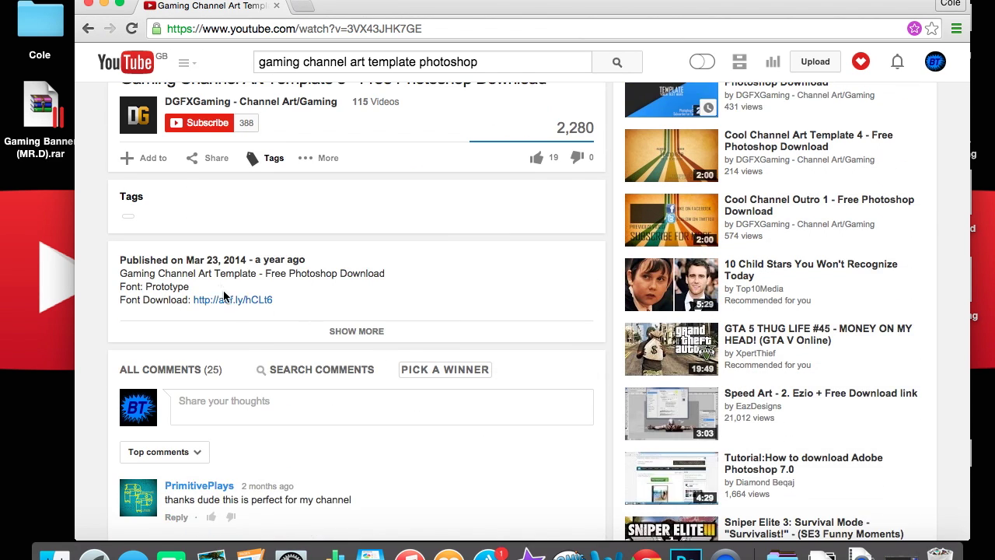
{"action": "left_click", "coordinate": [288, 335]}
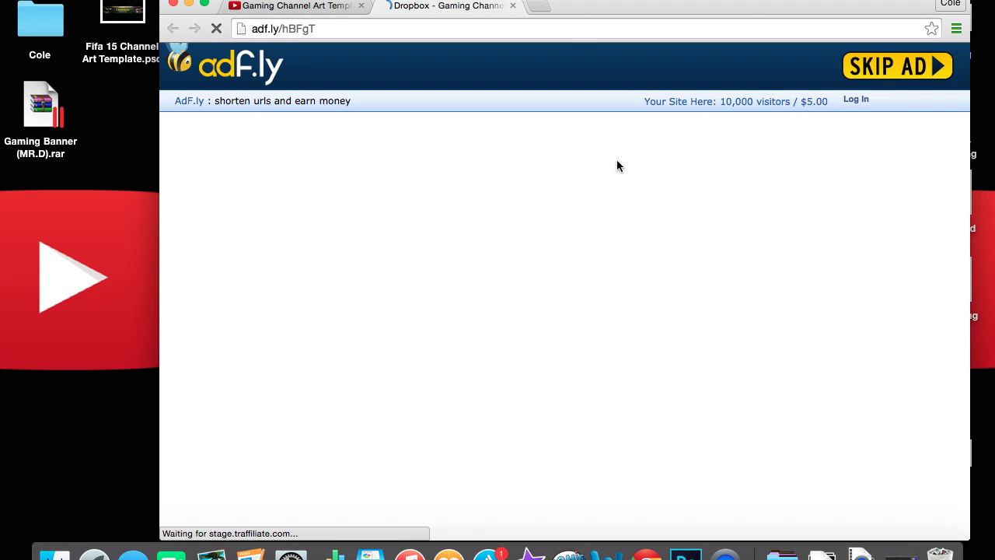
Directly download Gaming Channel Art - Template 5.psd from Dropbox
{"action": "mouse_move", "coordinate": [160, 300]}
{"action": "left_mouse_down"}
{"action": "mouse_move", "coordinate": [200, 300]}
{"action": "mouse_move", "coordinate": [174, 300]}
{"action": "left_mouse_up"}
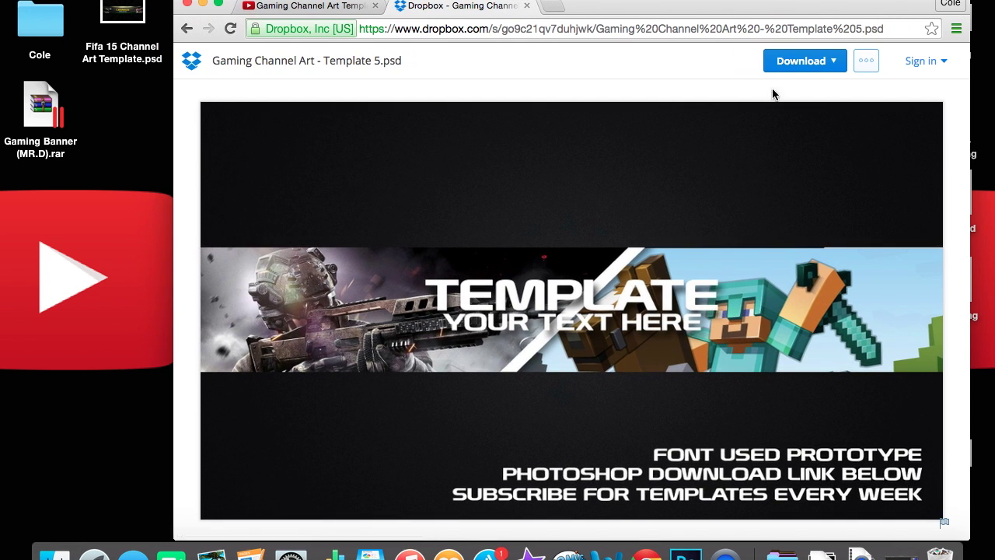
{"action": "left_click", "coordinate": [800, 62]}
{"action": "left_click", "coordinate": [793, 106]}
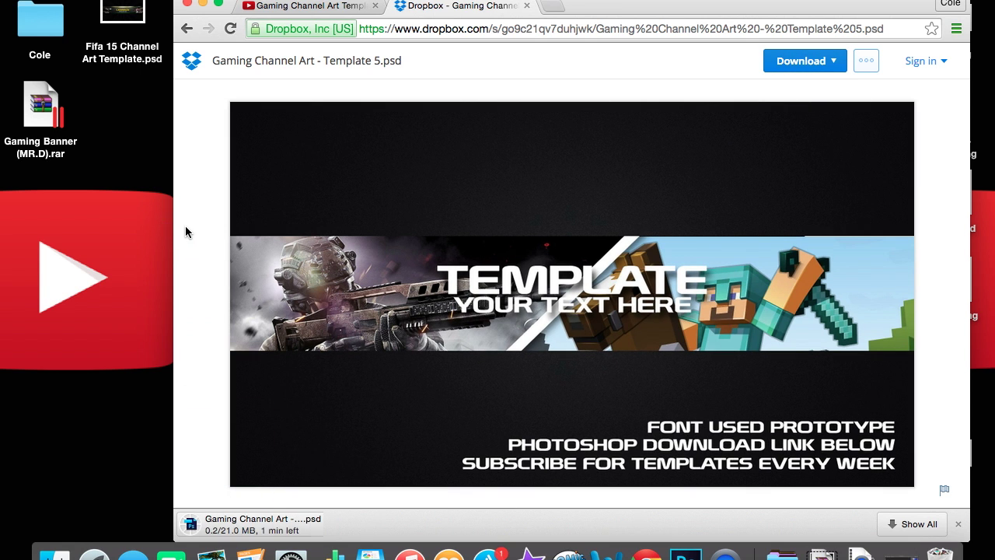
Trash the old Gaming Banner (MR.D).rar and put the downloaded PSD on the desktop
{"action": "left_click_drag", "start_coordinate": [172, 228], "coordinate": [204, 226]}
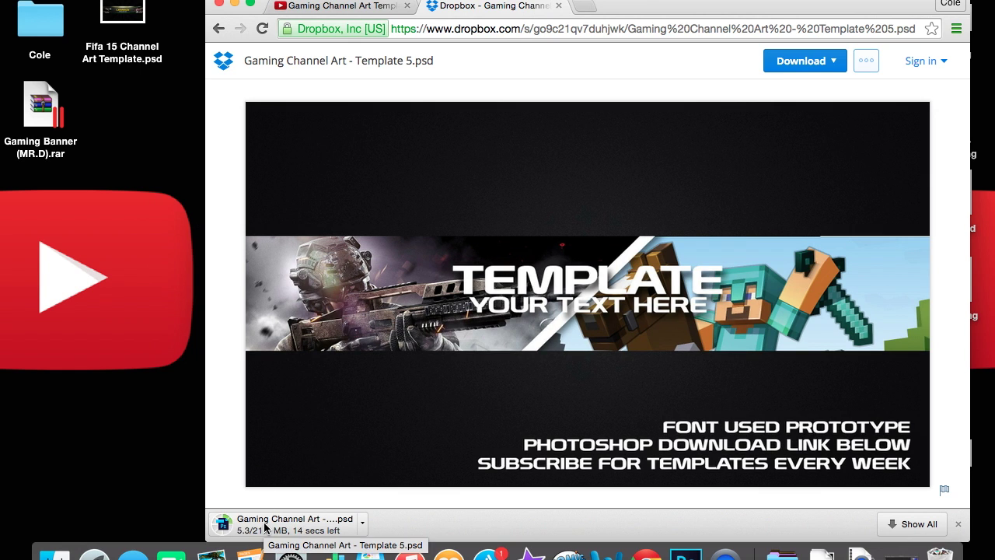
{"action": "right_click", "coordinate": [36, 109]}
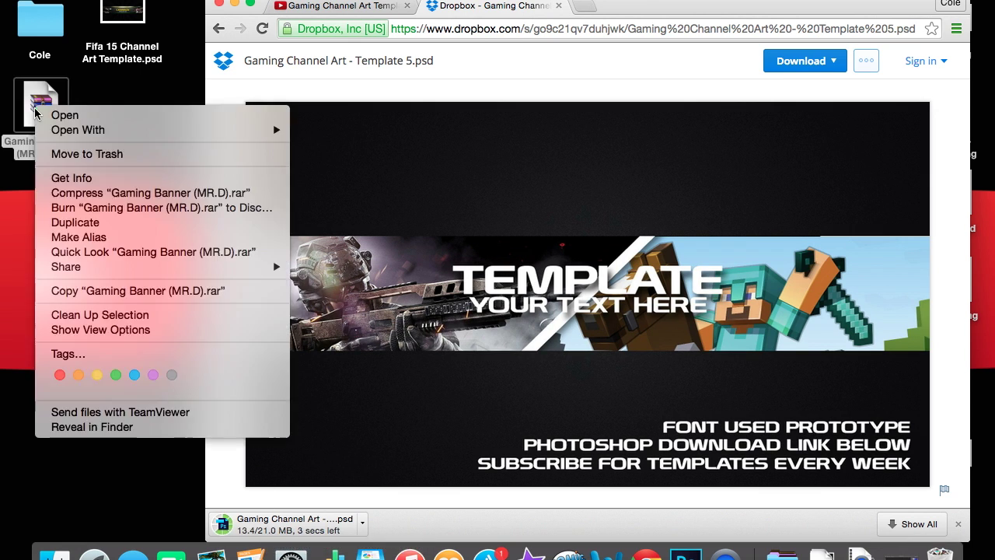
{"action": "left_click", "coordinate": [123, 154]}
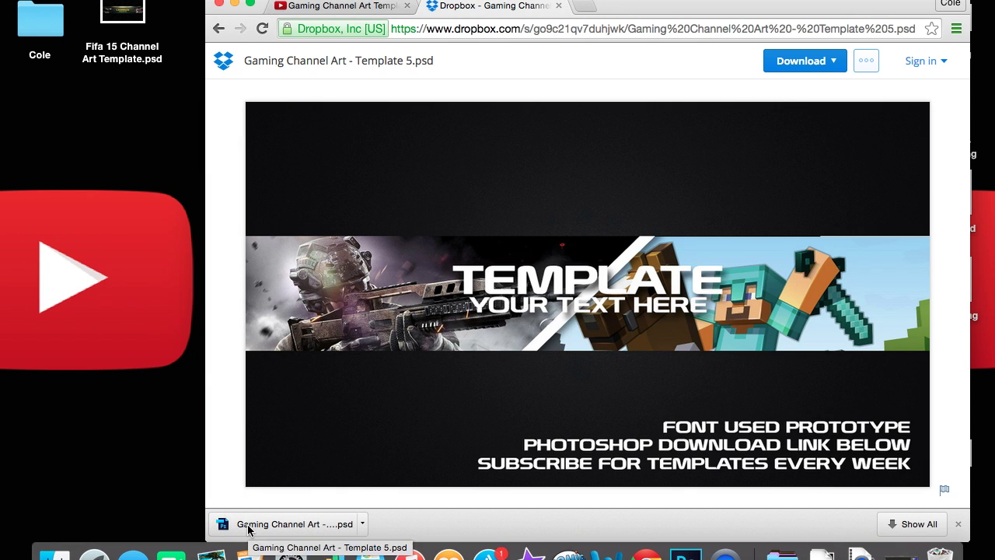
{"action": "left_click_drag", "start_coordinate": [262, 529], "coordinate": [99, 278]}
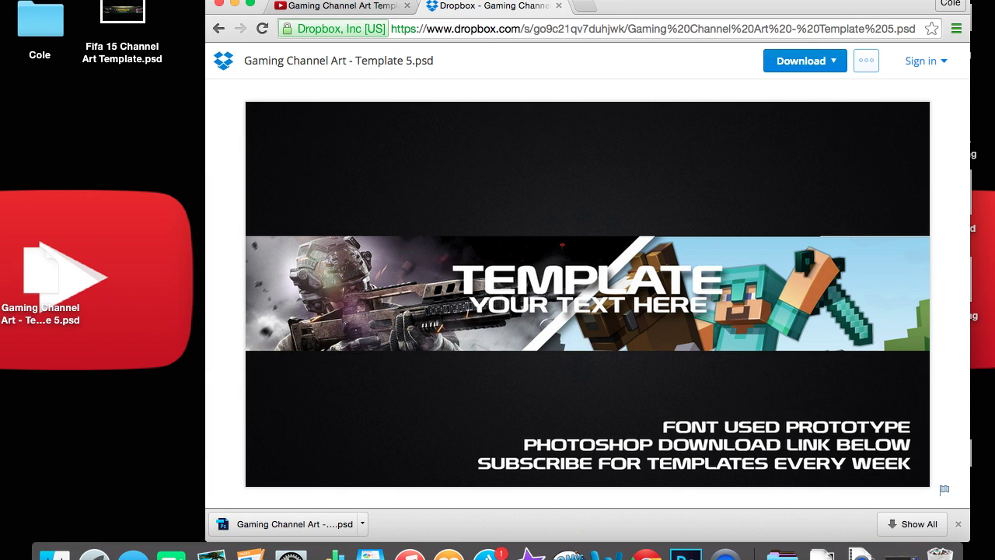
Close Chrome, launch Photoshop and open Template 5 PSD, dismissing the missing-fonts warning
{"action": "left_click", "coordinate": [219, 4]}
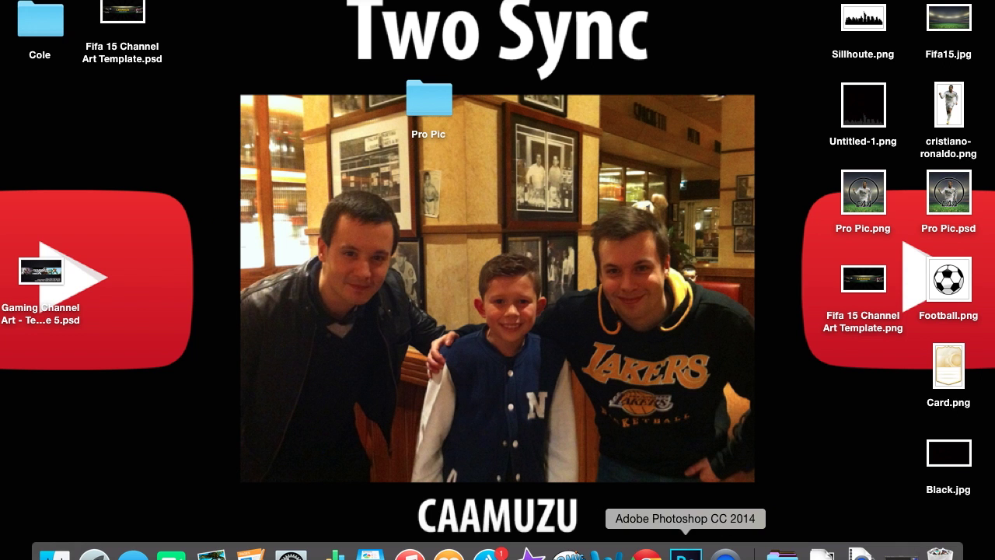
{"action": "left_click", "coordinate": [697, 552]}
{"action": "left_click", "coordinate": [116, 2]}
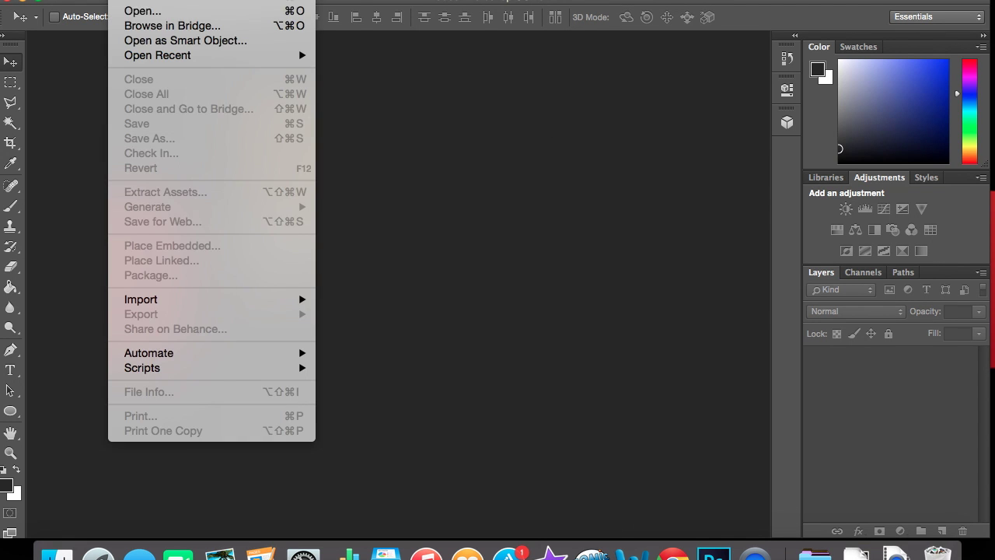
{"action": "left_click", "coordinate": [148, 11]}
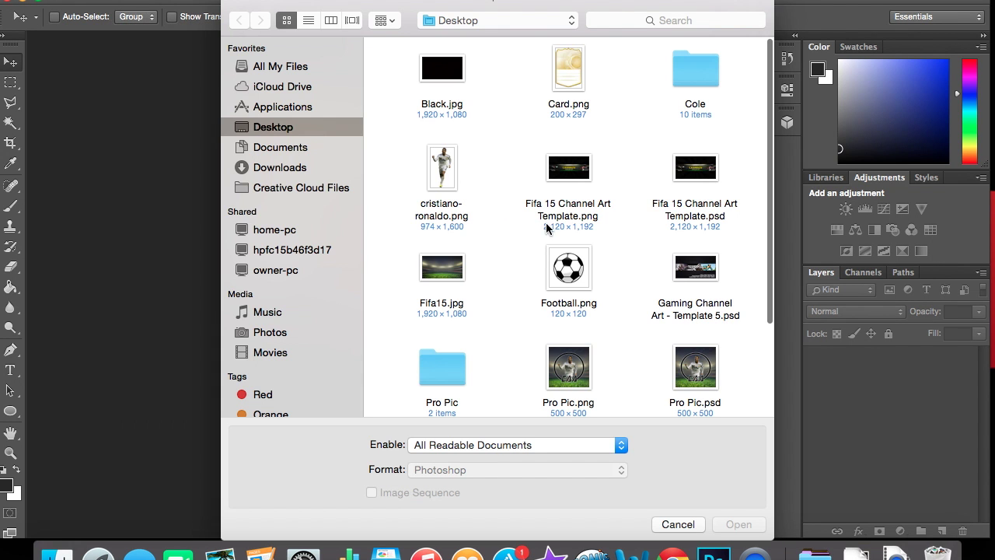
{"action": "left_click", "coordinate": [719, 261]}
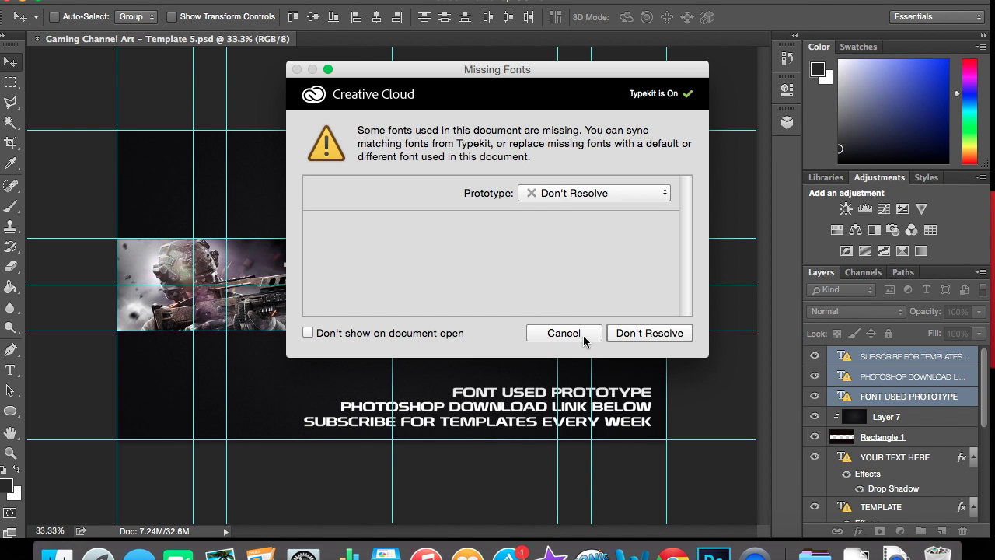
{"action": "left_click", "coordinate": [564, 333]}
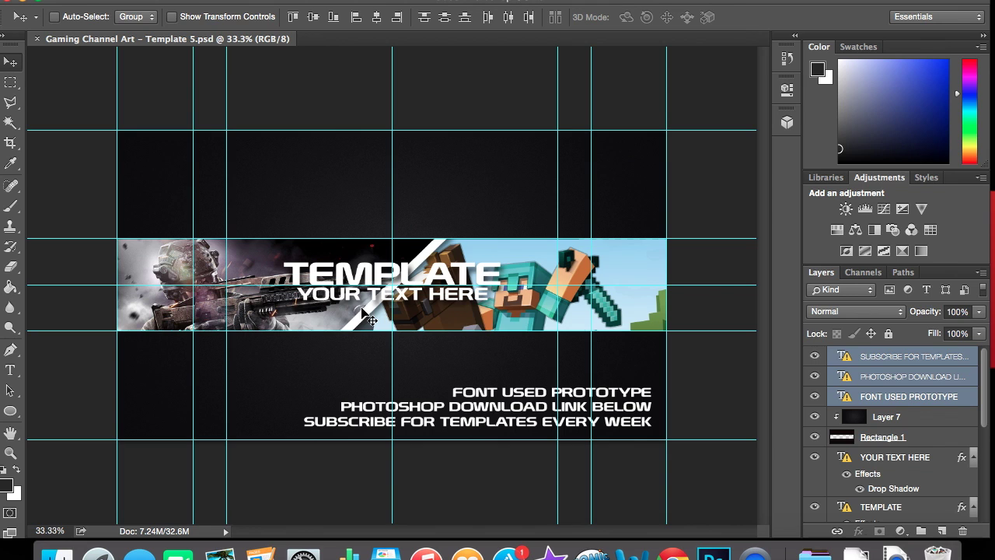
Scroll through the Layers panel and select the TEMPLATE title layer
{"action": "scroll", "coordinate": [983, 412], "scroll_direction": "down", "scroll_amount": 3}
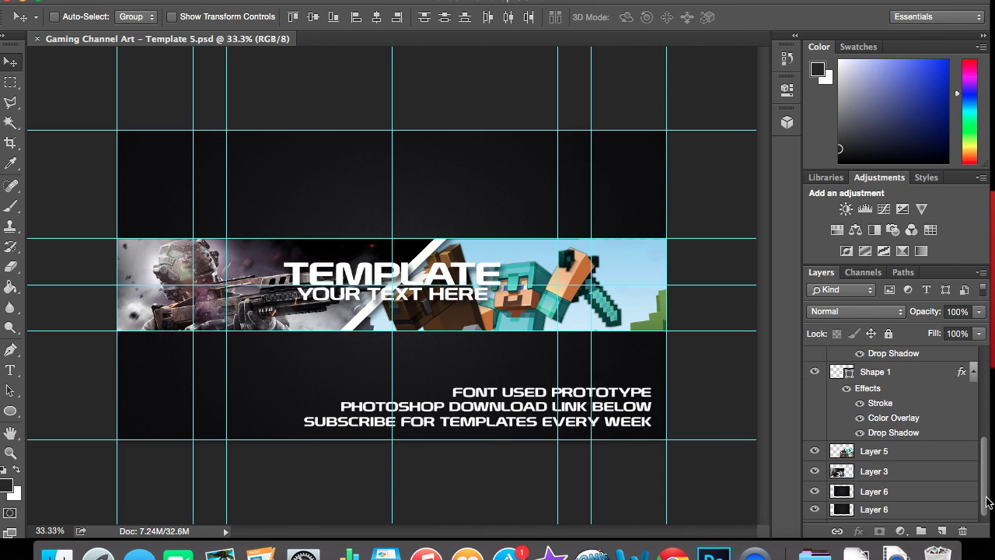
{"action": "scroll", "coordinate": [952, 380], "scroll_direction": "up", "scroll_amount": 3}
{"action": "scroll", "coordinate": [952, 380], "scroll_direction": "down", "scroll_amount": 3}
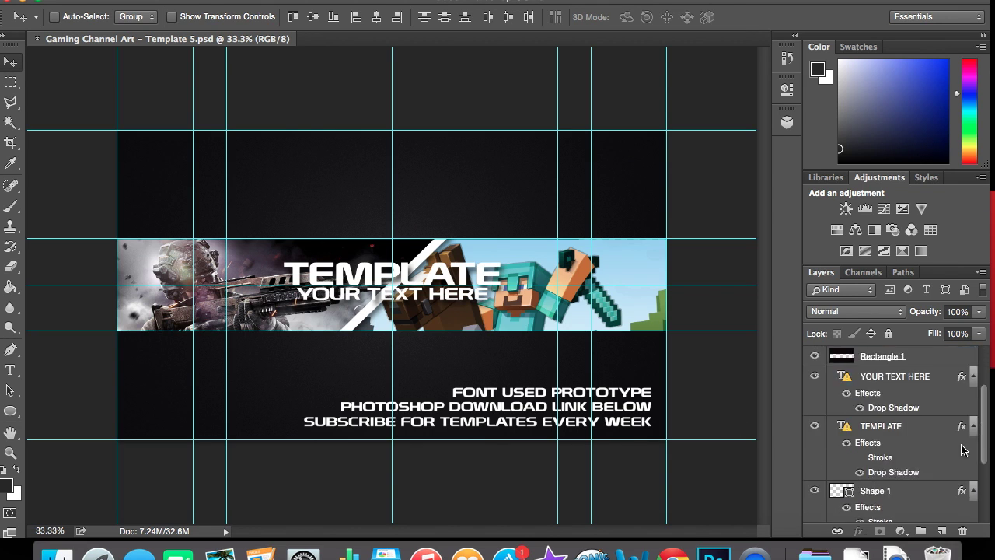
{"action": "scroll", "coordinate": [952, 380], "scroll_direction": "down", "scroll_amount": 3}
{"action": "scroll", "coordinate": [948, 404], "scroll_direction": "up", "scroll_amount": 6}
{"action": "scroll", "coordinate": [941, 439], "scroll_direction": "down", "scroll_amount": 2}
{"action": "scroll", "coordinate": [941, 439], "scroll_direction": "down", "scroll_amount": 3}
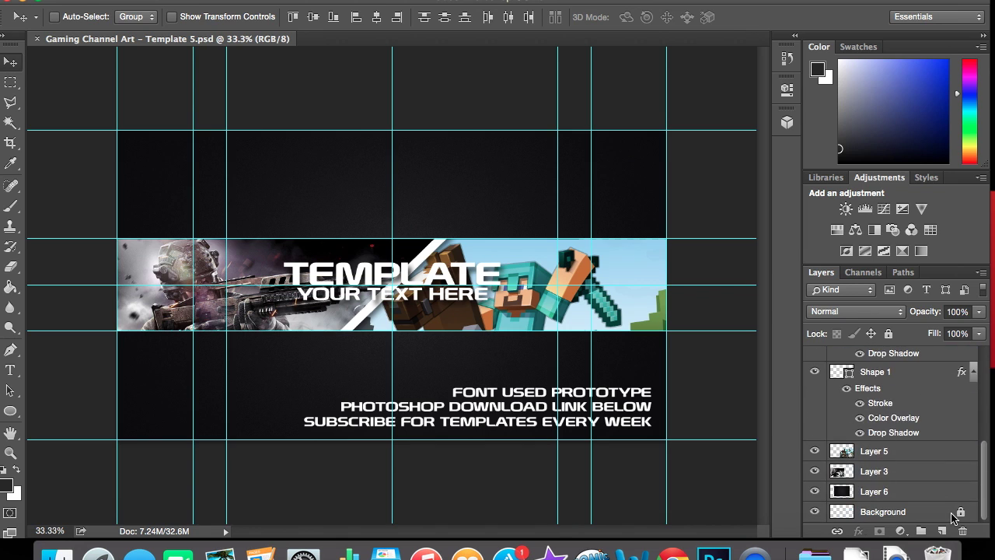
{"action": "scroll", "coordinate": [933, 412], "scroll_direction": "up", "scroll_amount": 3}
{"action": "scroll", "coordinate": [924, 381], "scroll_direction": "up", "scroll_amount": 3}
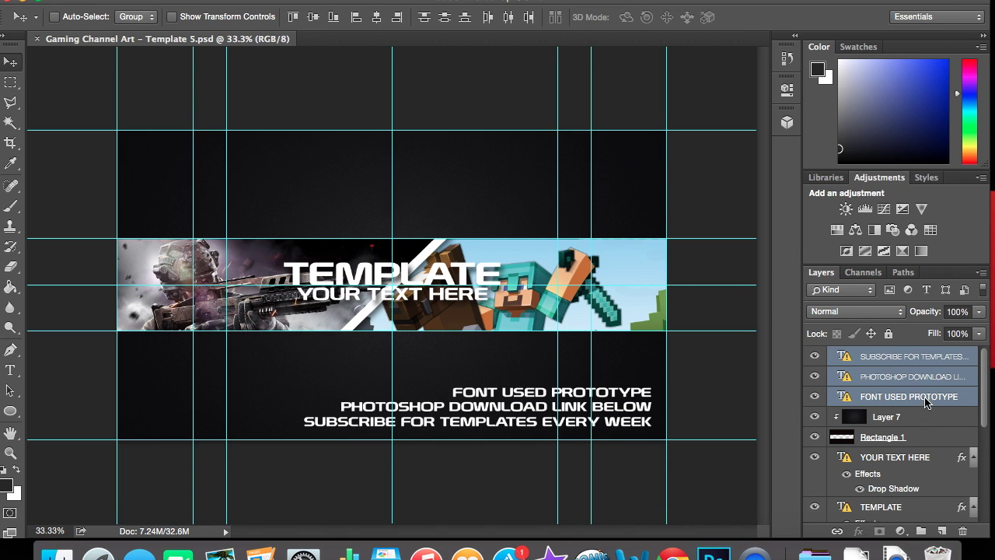
{"action": "scroll", "coordinate": [929, 419], "scroll_direction": "down", "scroll_amount": 3}
{"action": "scroll", "coordinate": [933, 443], "scroll_direction": "down", "scroll_amount": 1}
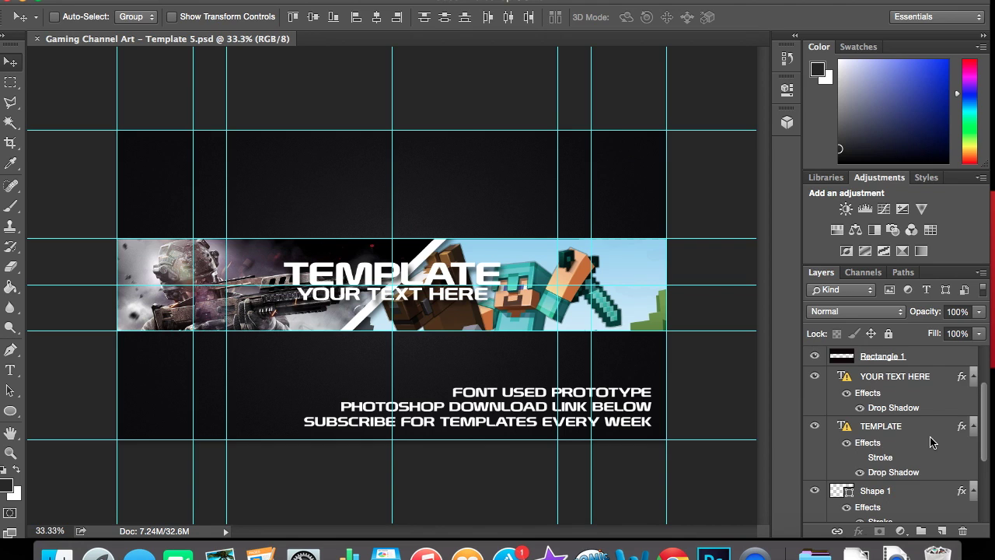
{"action": "scroll", "coordinate": [932, 439], "scroll_direction": "up", "scroll_amount": 1}
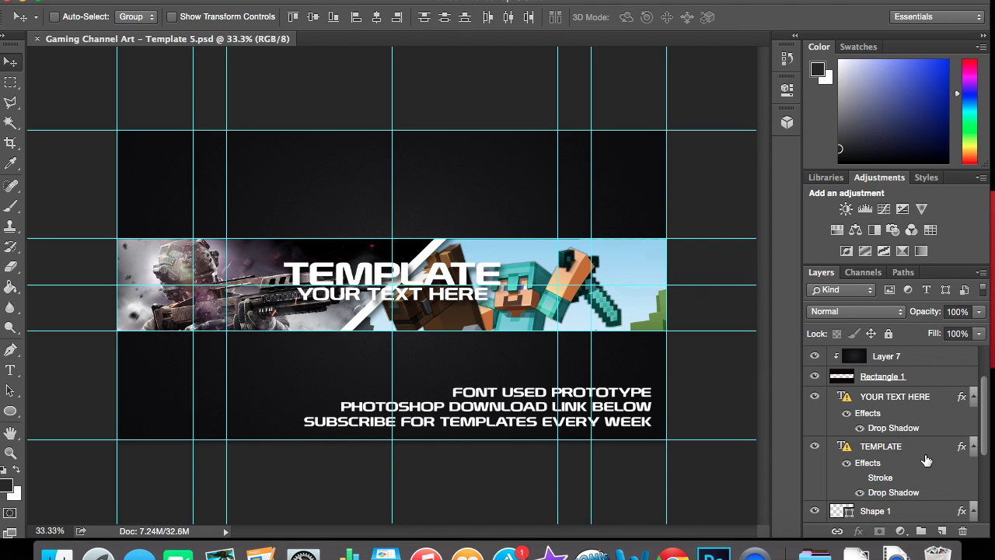
{"action": "left_click", "coordinate": [915, 453]}
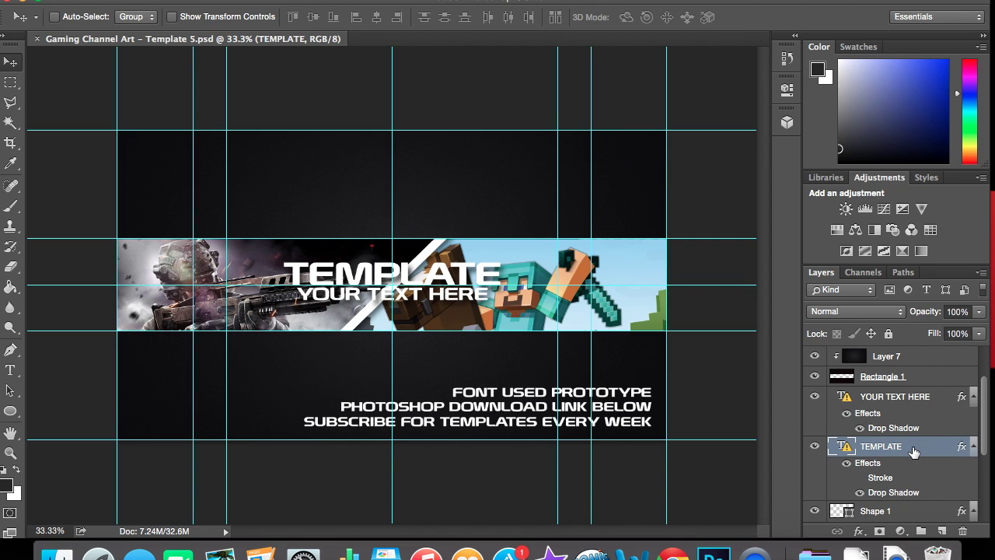
Edit the TEMPLATE title, accept a font substitution, and delete the old text
{"action": "left_click", "coordinate": [10, 370]}
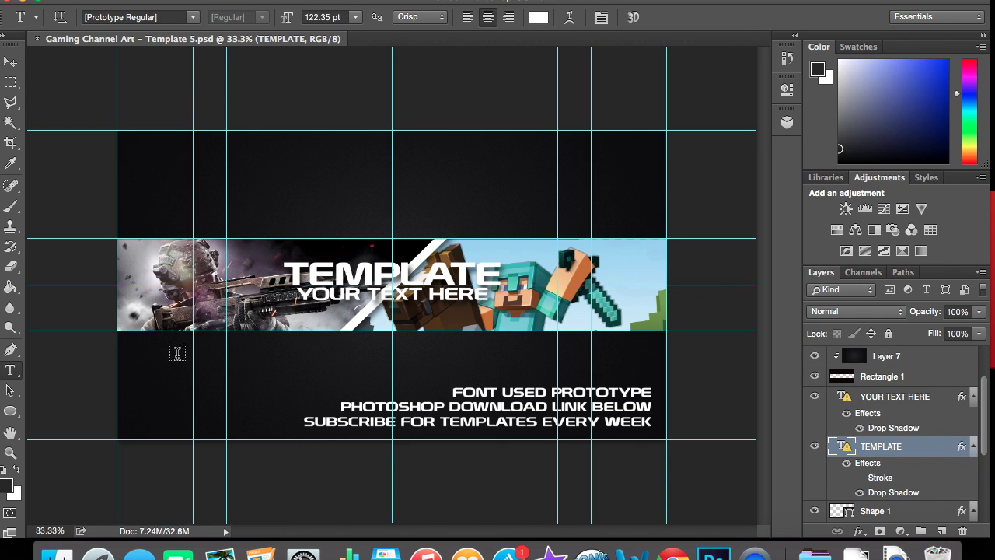
{"action": "left_click", "coordinate": [499, 273]}
{"action": "left_click", "coordinate": [591, 227]}
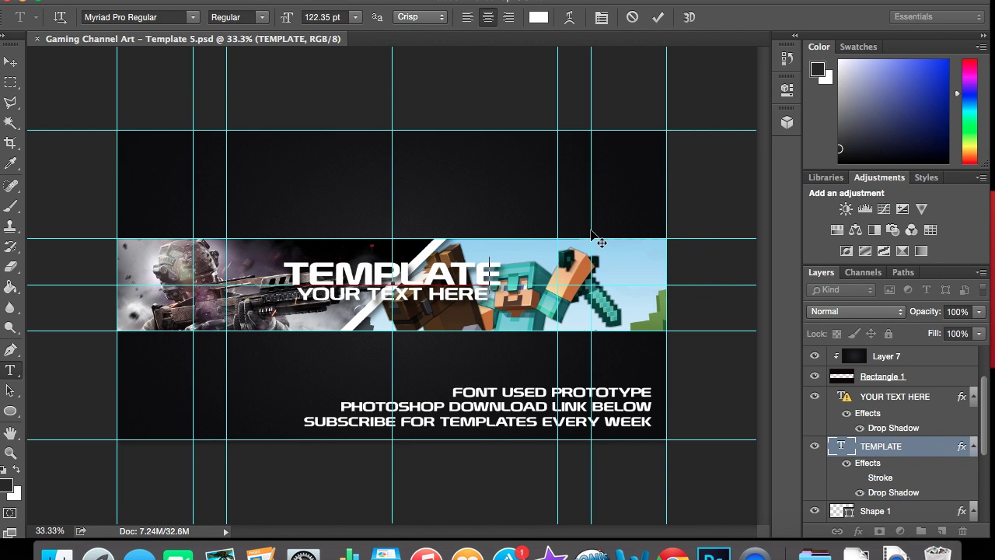
{"action": "left_click_drag", "start_coordinate": [485, 273], "coordinate": [268, 268]}
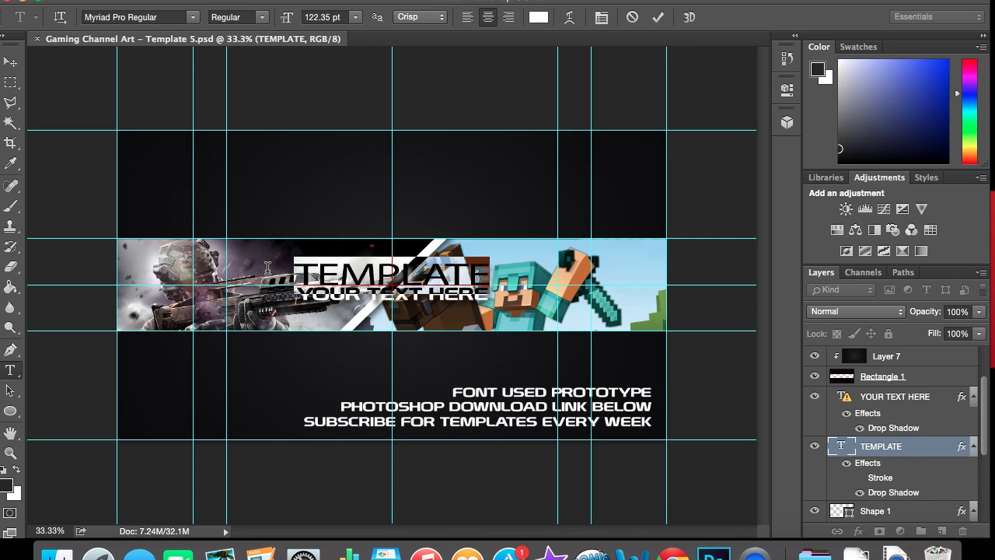
{"action": "key", "text": "BackSpace"}
Type the new title BoomTubeXD, fixing its typos, and select it
{"action": "type", "text": "B"}
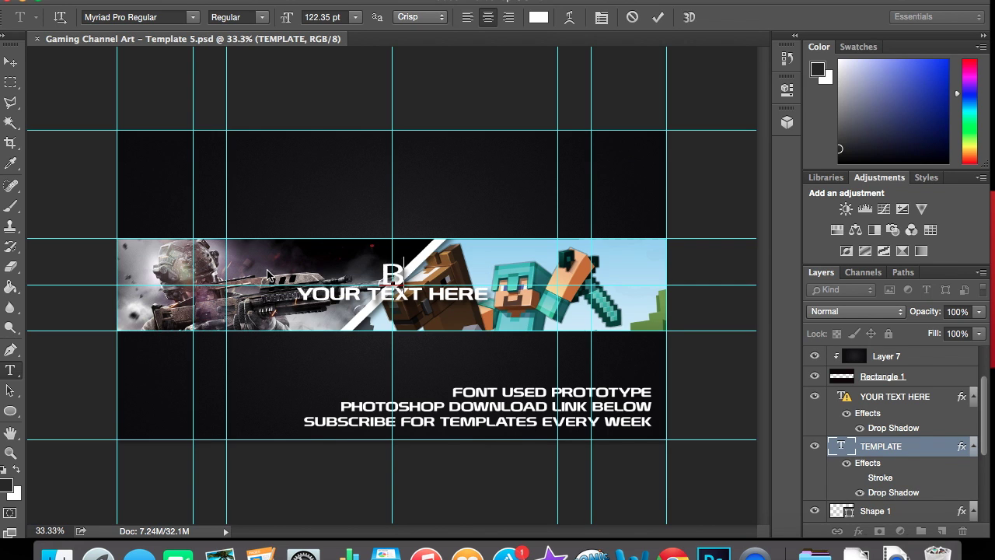
{"action": "type", "text": "oomTUbe"}
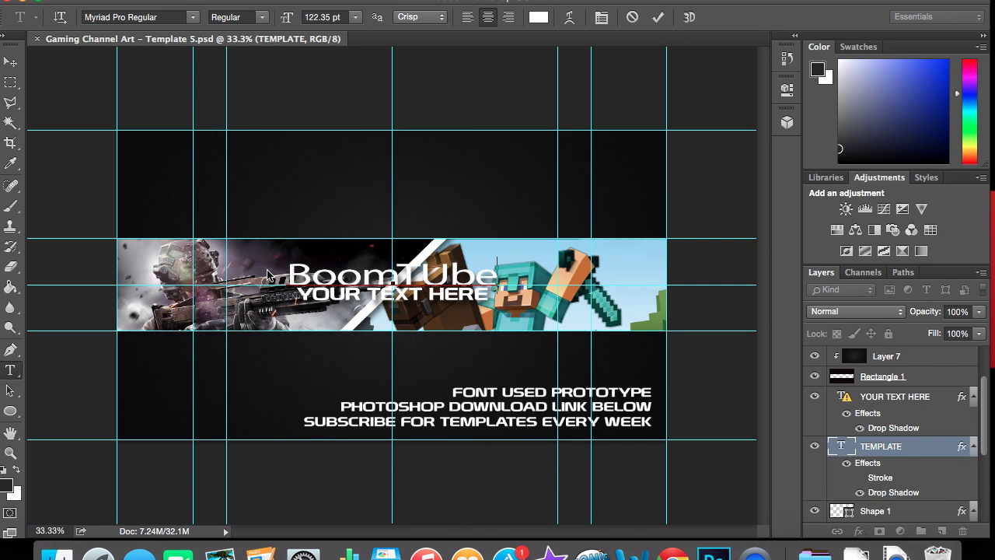
{"action": "type", "text": "XF"}
{"action": "key", "text": "BackSpace"}
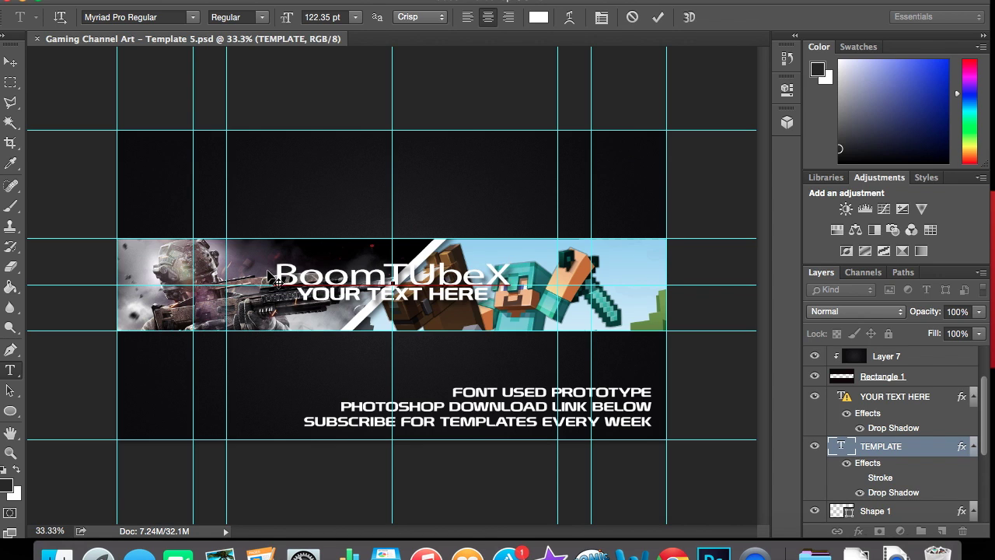
{"action": "type", "text": "D"}
{"action": "key", "text": "BackSpace"}
{"action": "type", "text": "u"}
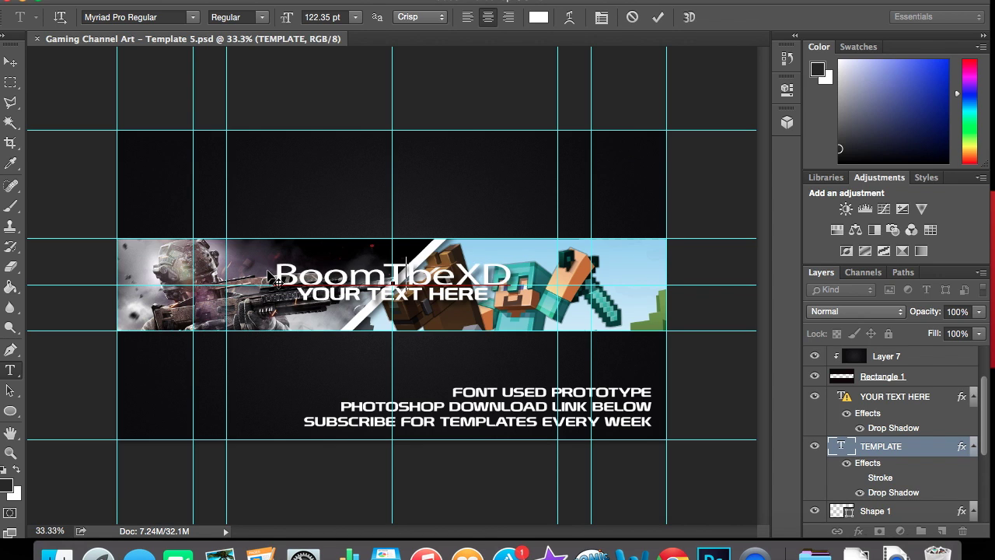
{"action": "left_click_drag", "start_coordinate": [529, 272], "coordinate": [132, 216]}
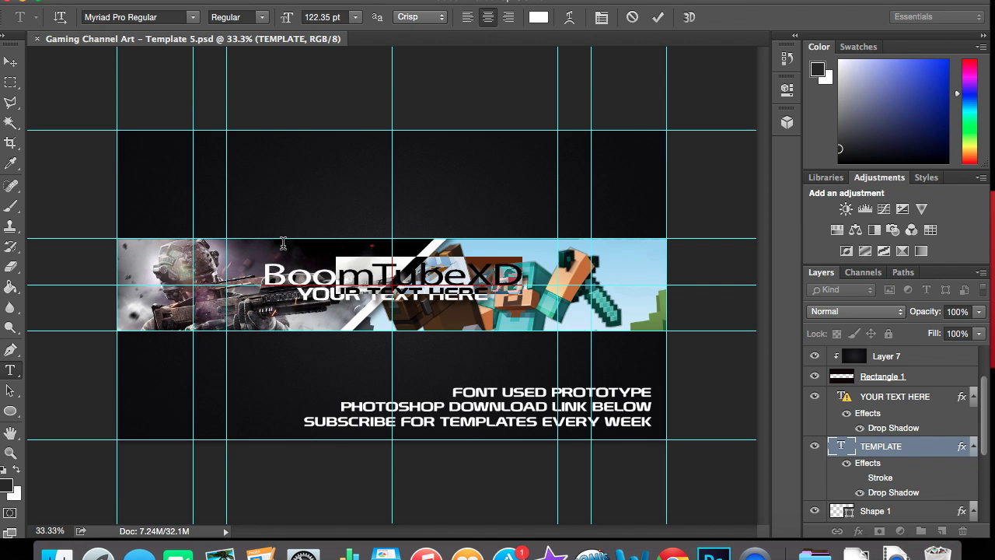
Browse the font list, cancel without changing it, and commit the title
{"action": "left_click", "coordinate": [194, 17]}
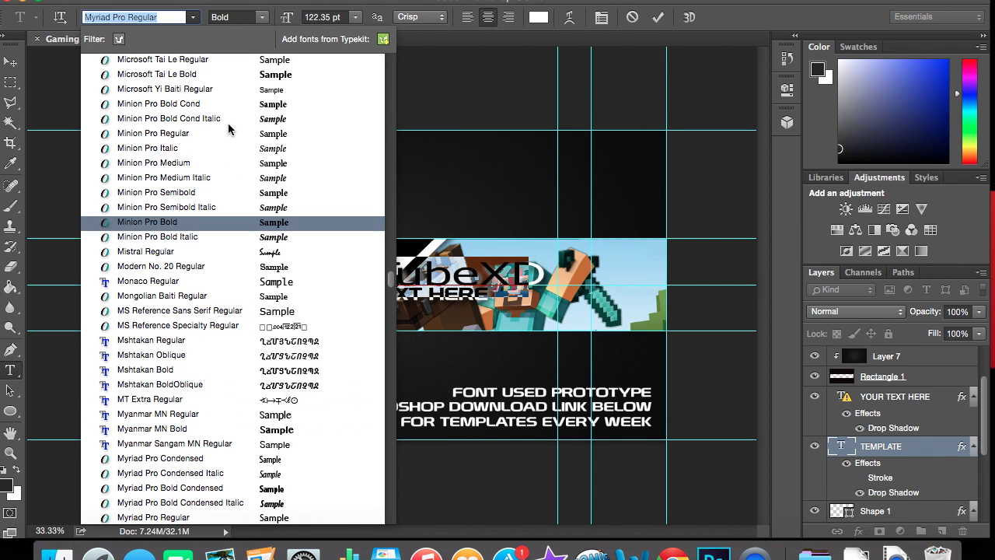
{"action": "scroll", "coordinate": [388, 277], "scroll_direction": "up", "scroll_amount": 7}
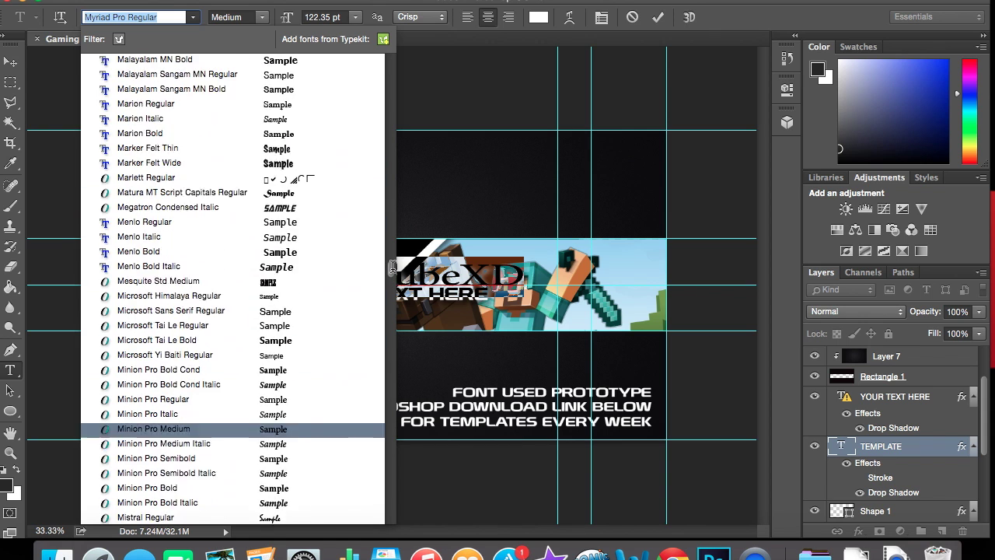
{"action": "key", "text": "Escape"}
{"action": "key", "text": "Escape"}
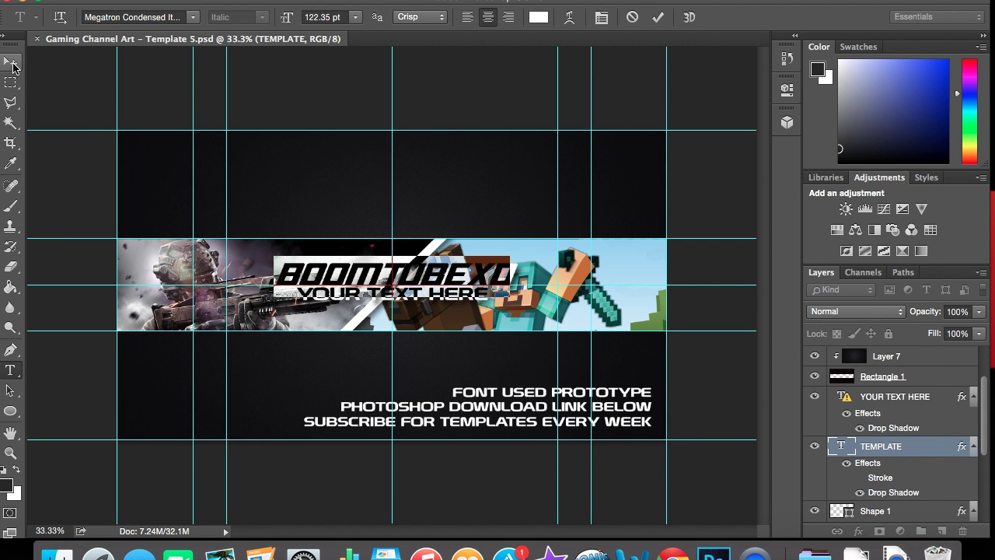
{"action": "left_click", "coordinate": [16, 66]}
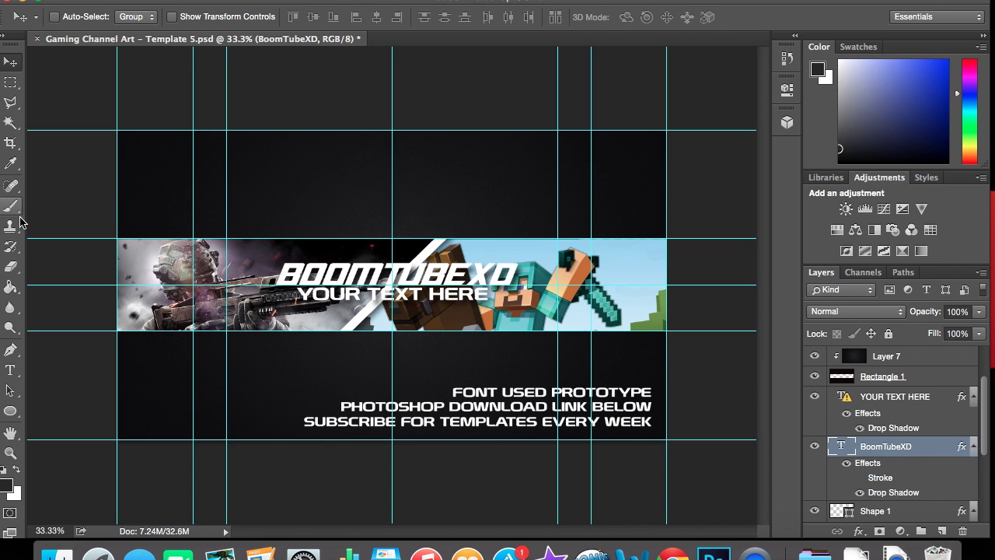
Reselect the BoomTubeXD title and set it in EA Font v1.5 by Ghettoshark
{"action": "left_click", "coordinate": [10, 370]}
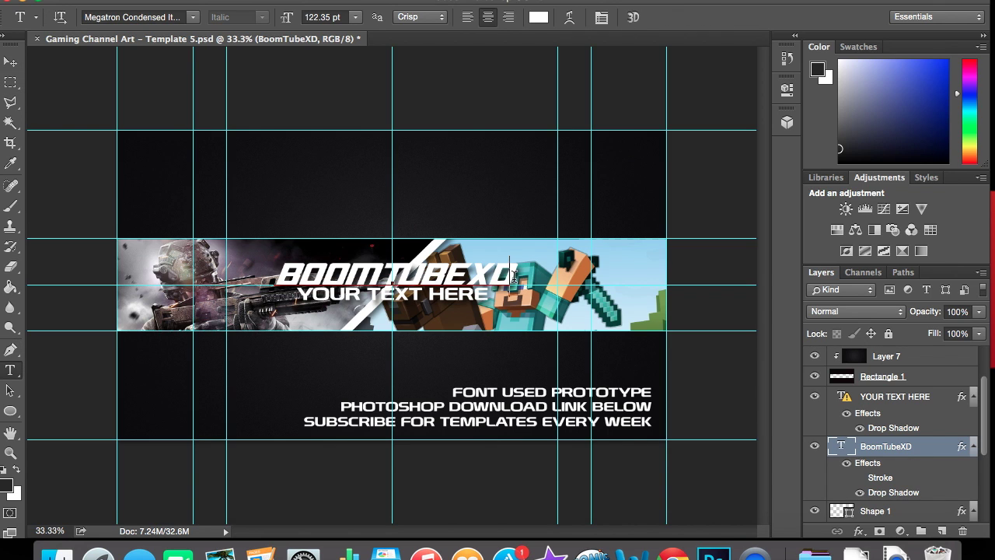
{"action": "left_click_drag", "start_coordinate": [550, 281], "coordinate": [272, 278]}
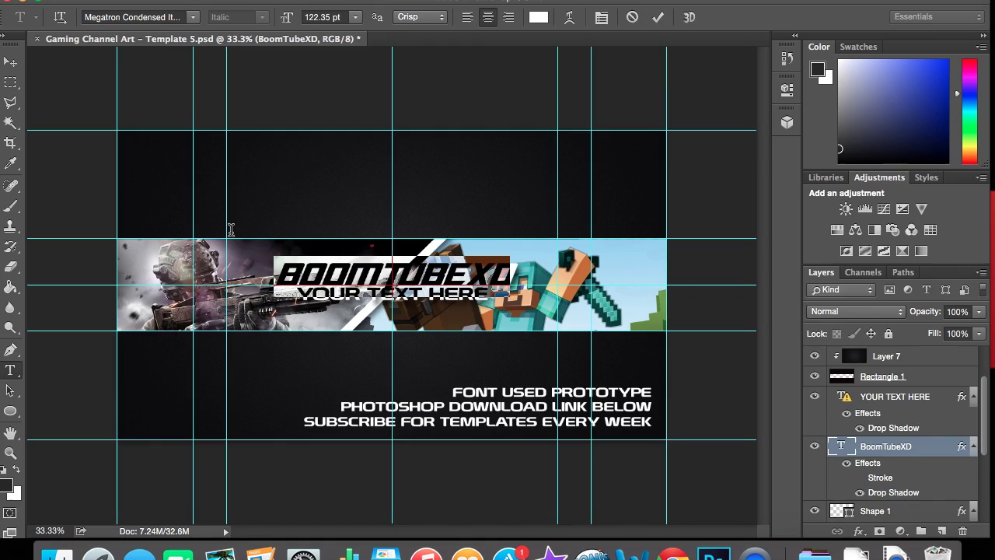
{"action": "left_click", "coordinate": [192, 18]}
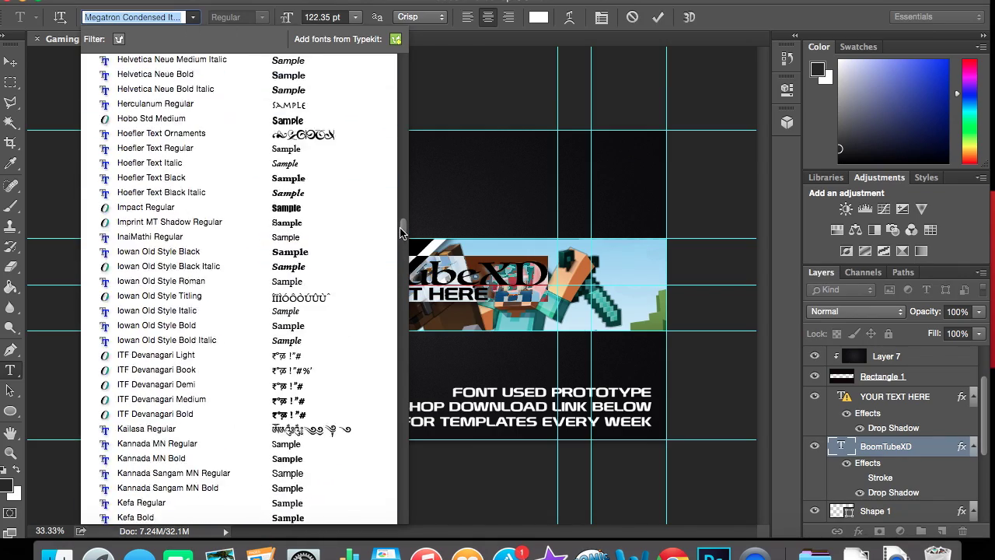
{"action": "left_click_drag", "start_coordinate": [406, 273], "coordinate": [394, 185]}
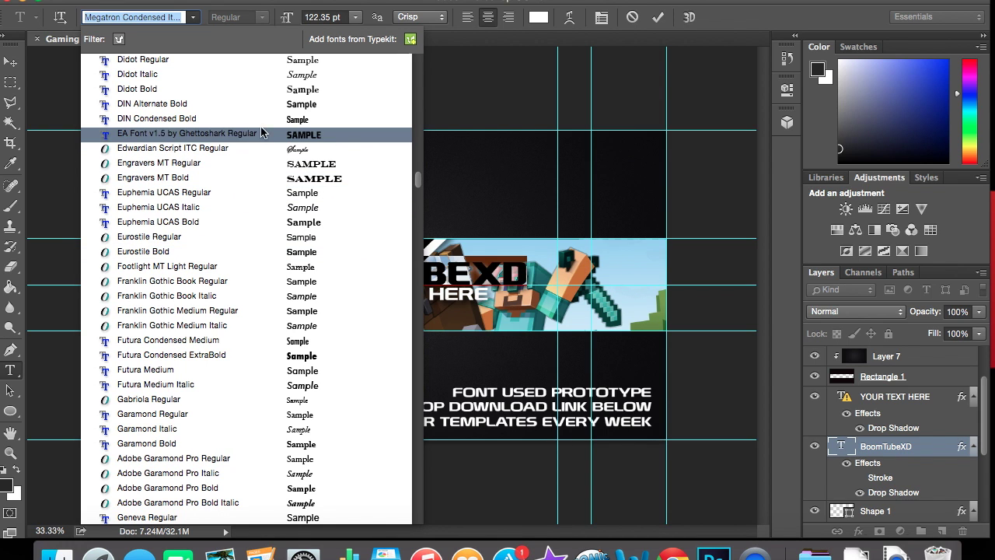
{"action": "left_click", "coordinate": [285, 136]}
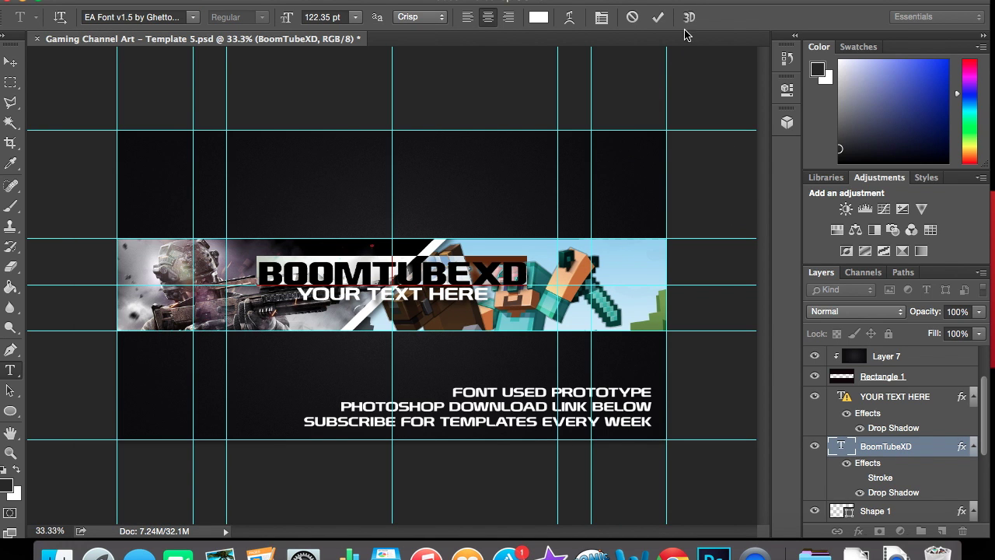
{"action": "left_click", "coordinate": [657, 19]}
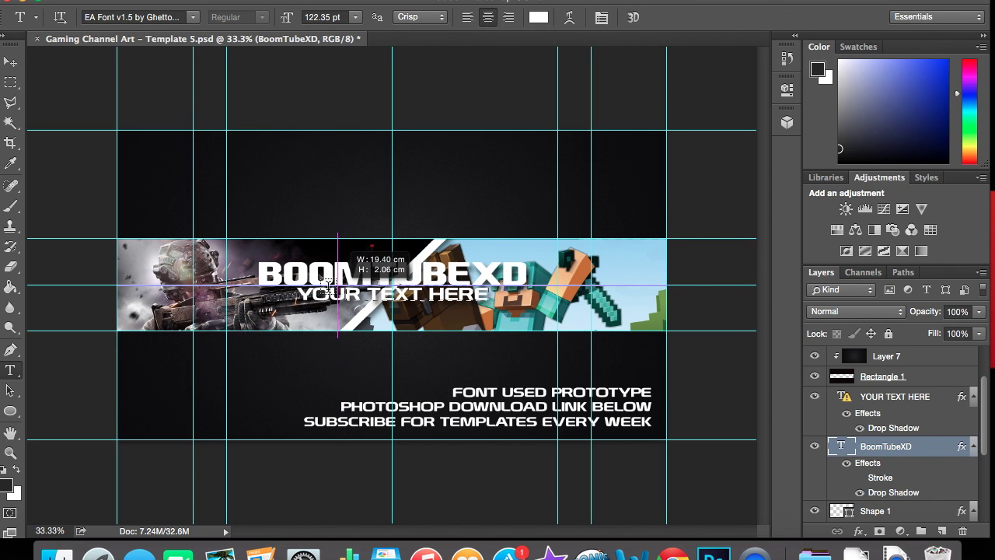
{"action": "left_click", "coordinate": [490, 292]}
Replace the YOUR TEXT HERE subtitle with 'Gaming And Vlogs!'
{"action": "left_click_drag", "start_coordinate": [476, 294], "coordinate": [257, 284]}
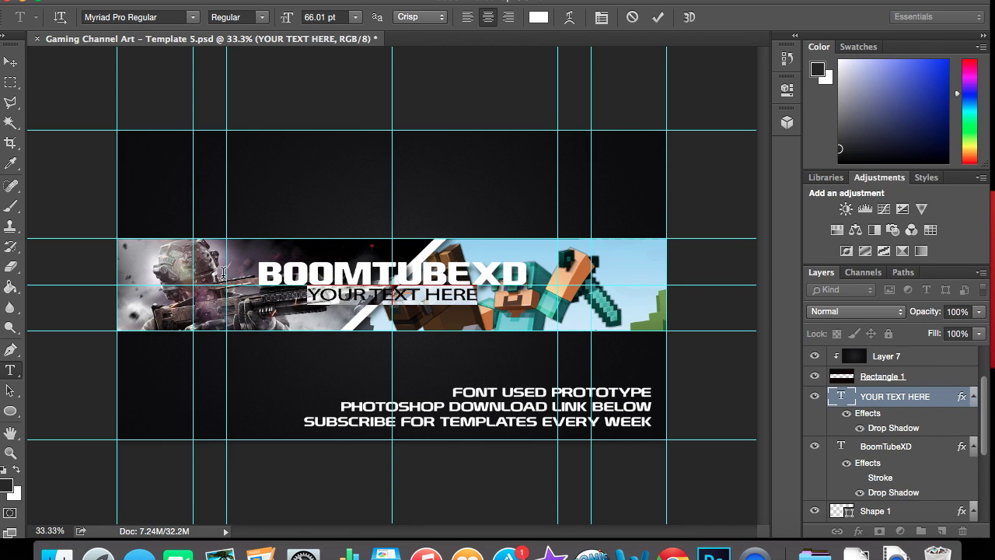
{"action": "key", "text": "BackSpace"}
{"action": "type", "text": "Gaming "}
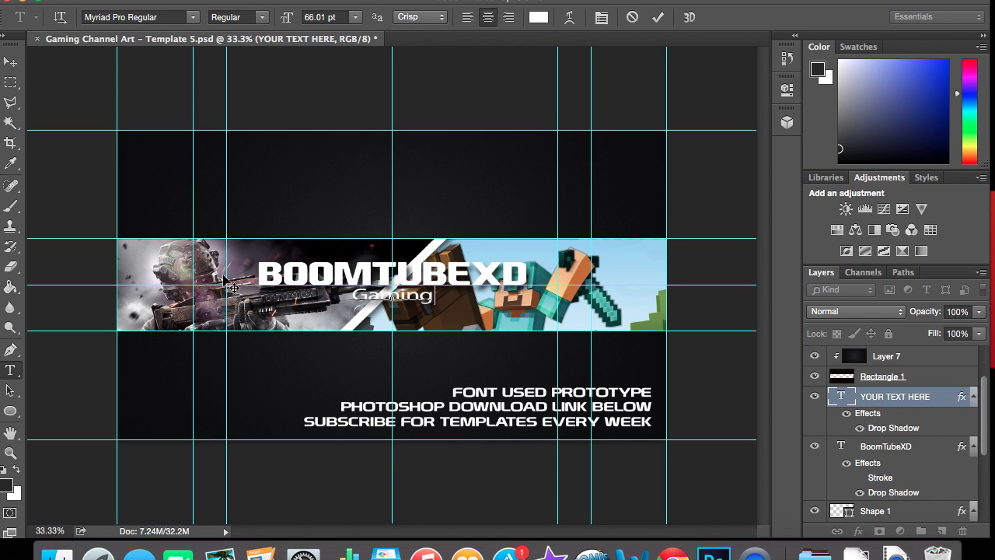
{"action": "type", "text": "An"}
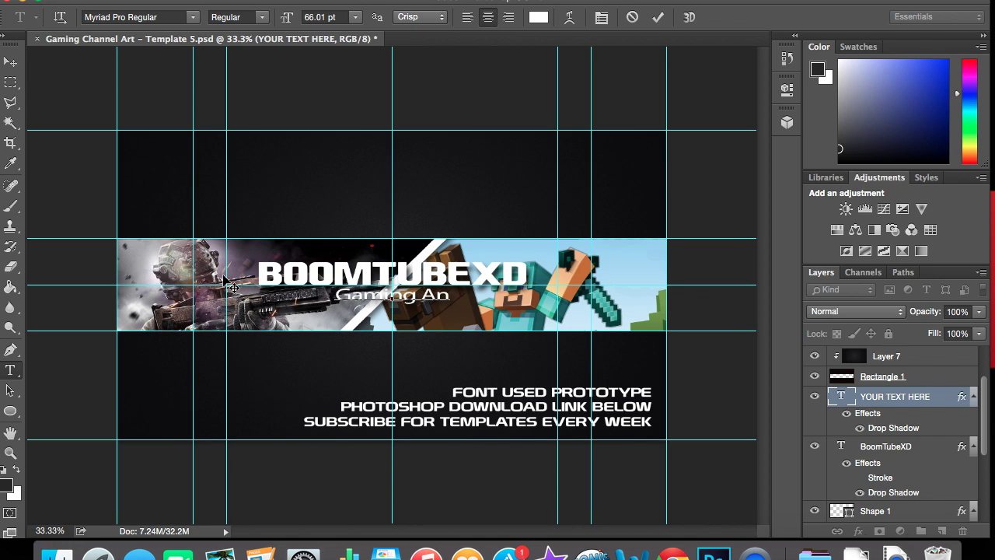
{"action": "type", "text": "d Vlogs"}
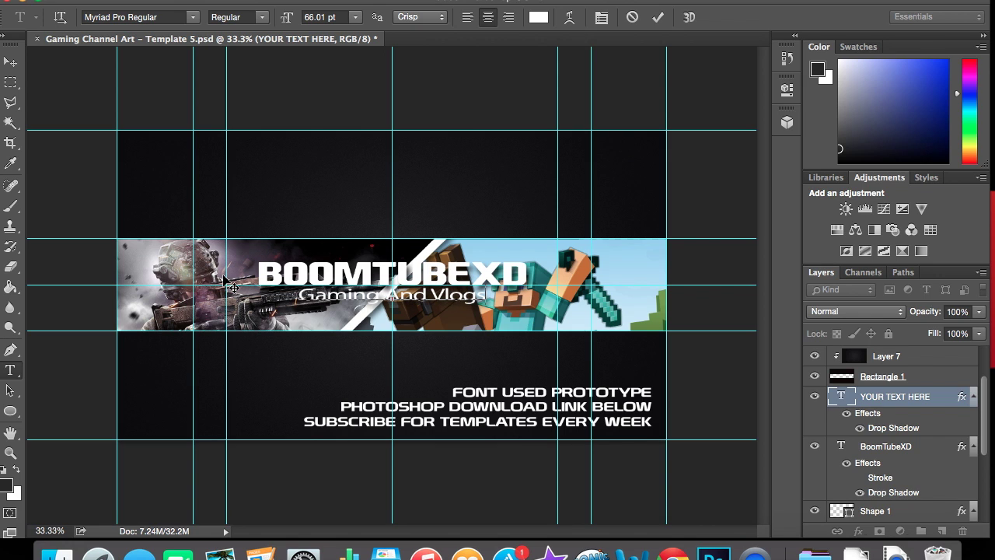
{"action": "type", "text": "!"}
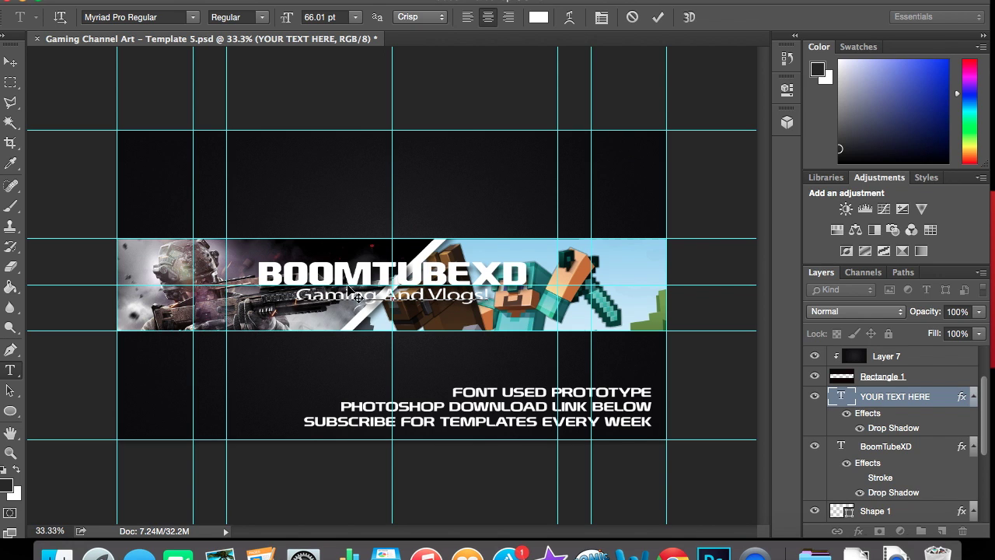
Set the whole Gaming And Vlogs! line in Megatron Condensed Italic
{"action": "key", "text": "ctrl+a"}
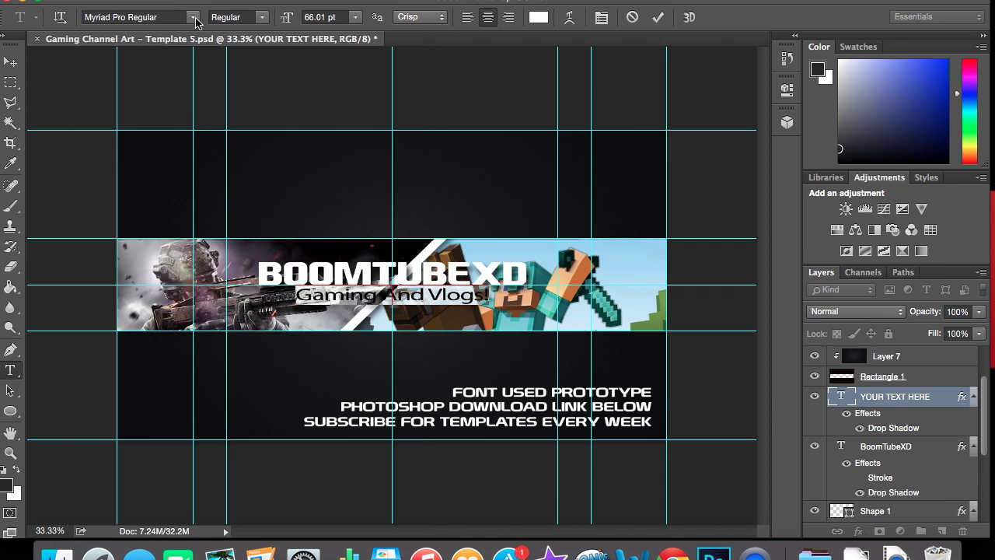
{"action": "left_click", "coordinate": [195, 18]}
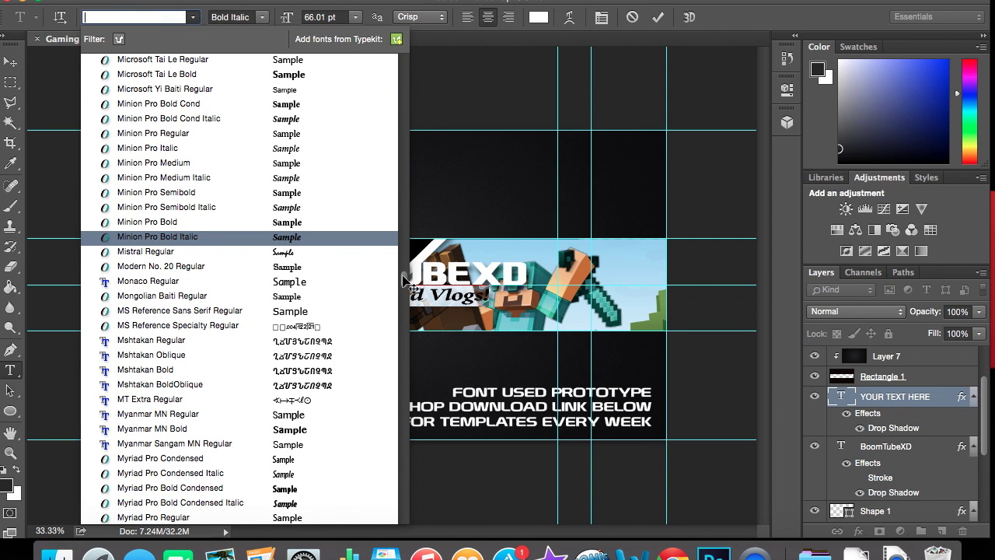
{"action": "scroll", "coordinate": [403, 264], "scroll_direction": "up", "scroll_amount": 5}
{"action": "scroll", "coordinate": [402, 265], "scroll_direction": "up", "scroll_amount": 5}
{"action": "scroll", "coordinate": [405, 266], "scroll_direction": "up", "scroll_amount": 1}
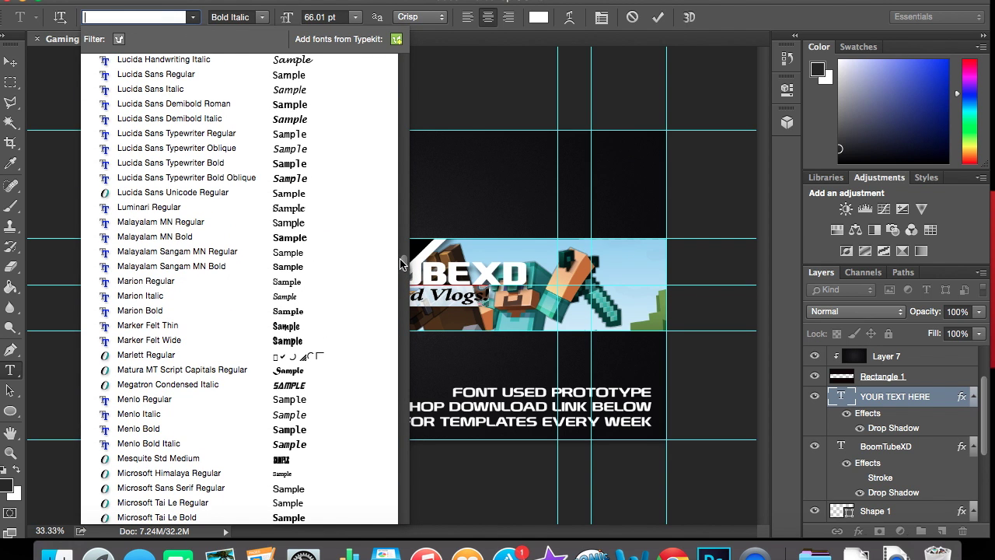
{"action": "left_click", "coordinate": [223, 384]}
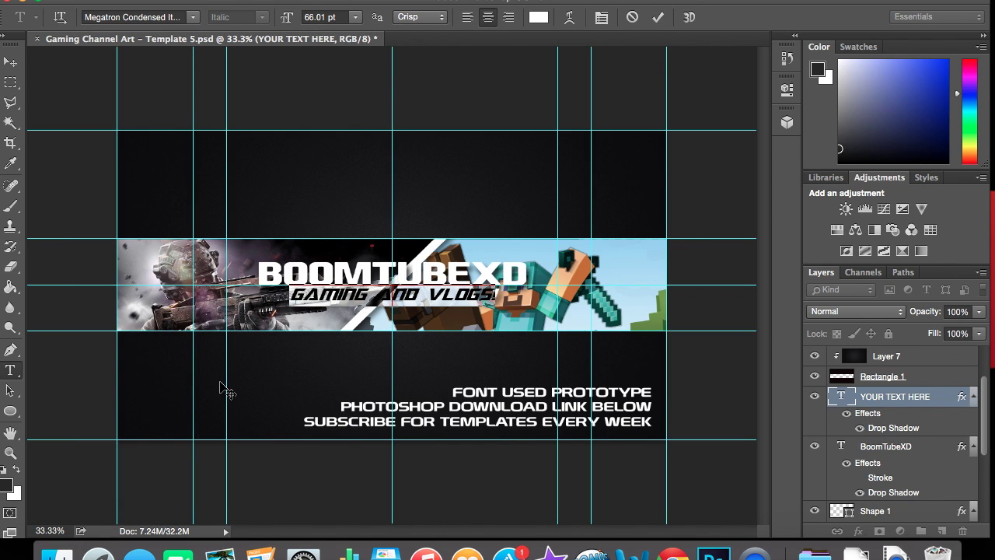
Commit the subtitle's new font and scroll through the Layers panel
{"action": "left_click", "coordinate": [658, 17]}
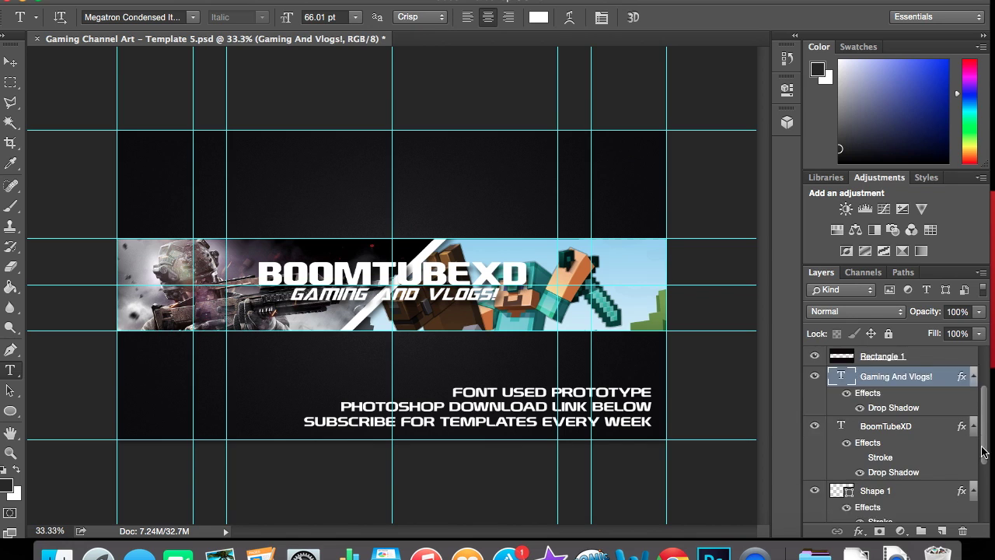
{"action": "scroll", "coordinate": [981, 429], "scroll_direction": "down", "scroll_amount": 5}
{"action": "scroll", "coordinate": [973, 425], "scroll_direction": "up", "scroll_amount": 5}
{"action": "scroll", "coordinate": [970, 404], "scroll_direction": "up", "scroll_amount": 3}
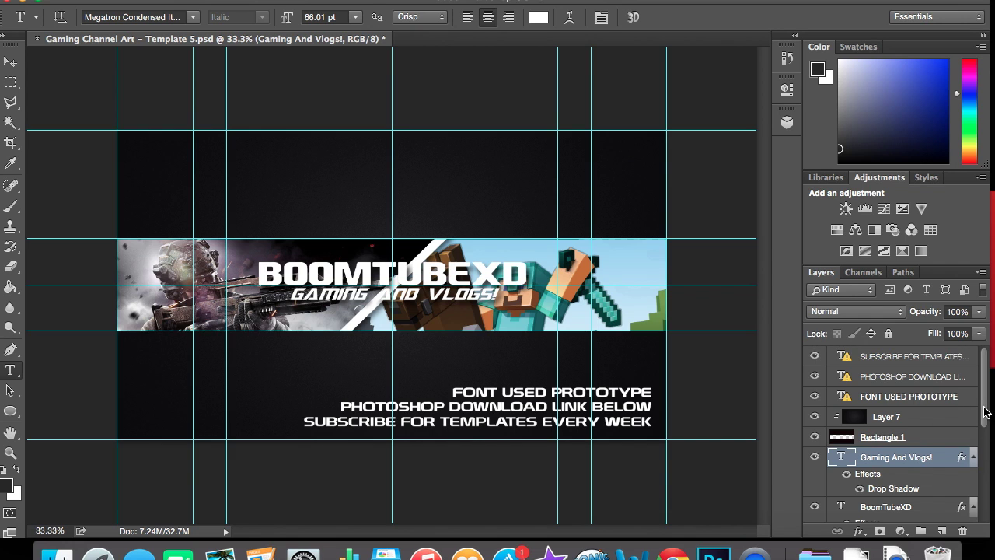
{"action": "scroll", "coordinate": [981, 411], "scroll_direction": "down", "scroll_amount": 5}
{"action": "scroll", "coordinate": [976, 404], "scroll_direction": "up", "scroll_amount": 5}
Add a new empty text layer, Layer 8, then switch to the Move tool
{"action": "left_click", "coordinate": [52, 182]}
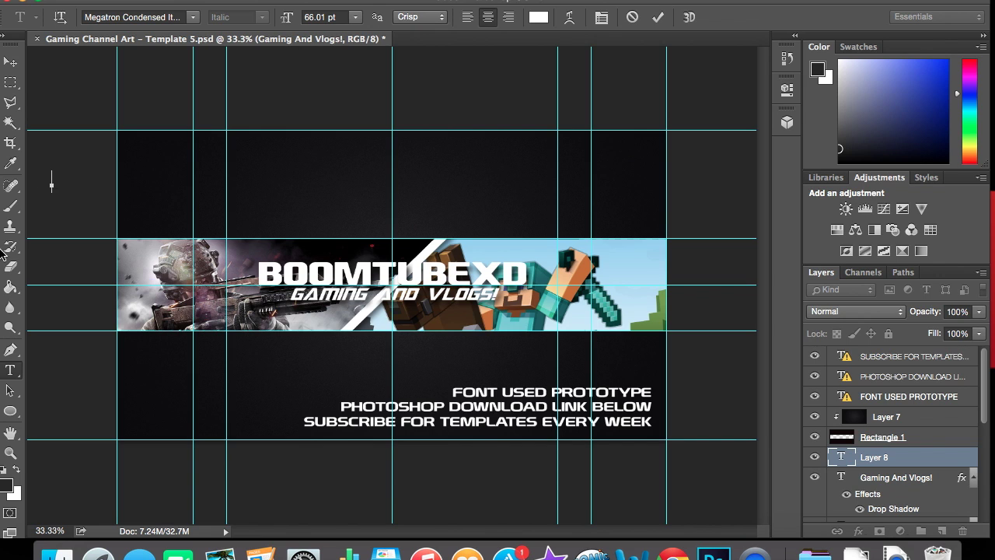
{"action": "left_click", "coordinate": [11, 62]}
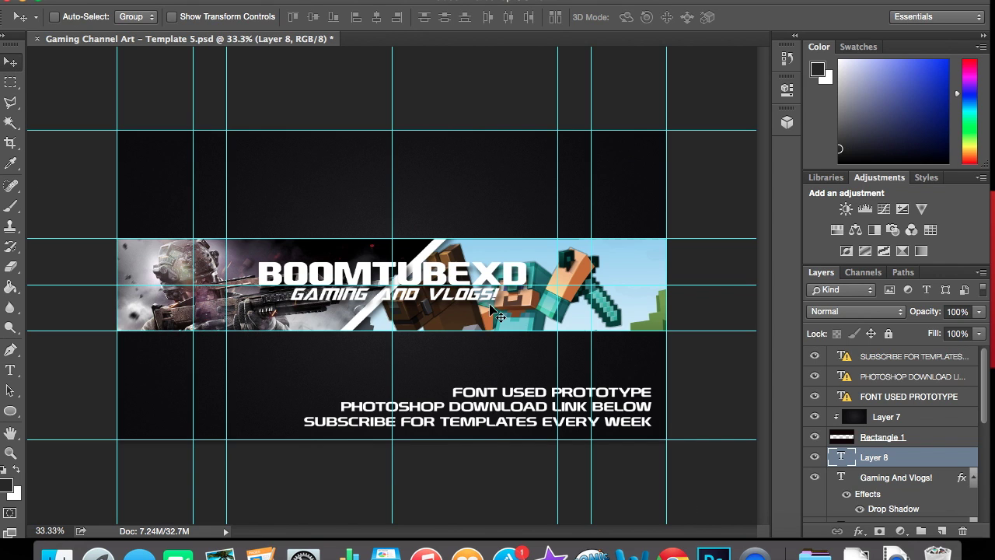
{"action": "left_click", "coordinate": [124, 0]}
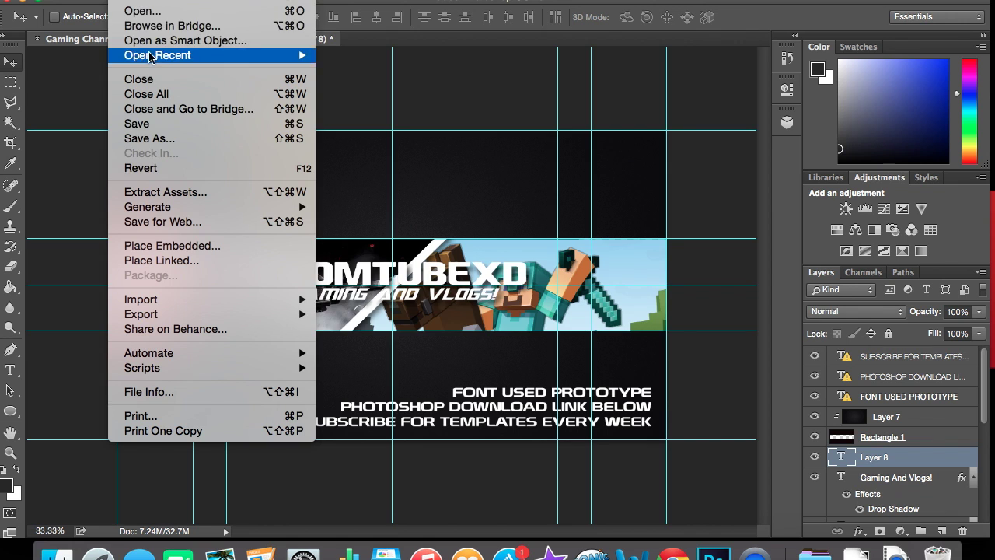
Save a PNG copy, Gaming Channel Art - Template 5.png, to the Desktop
{"action": "left_click", "coordinate": [390, 131]}
{"action": "left_click", "coordinate": [124, 0]}
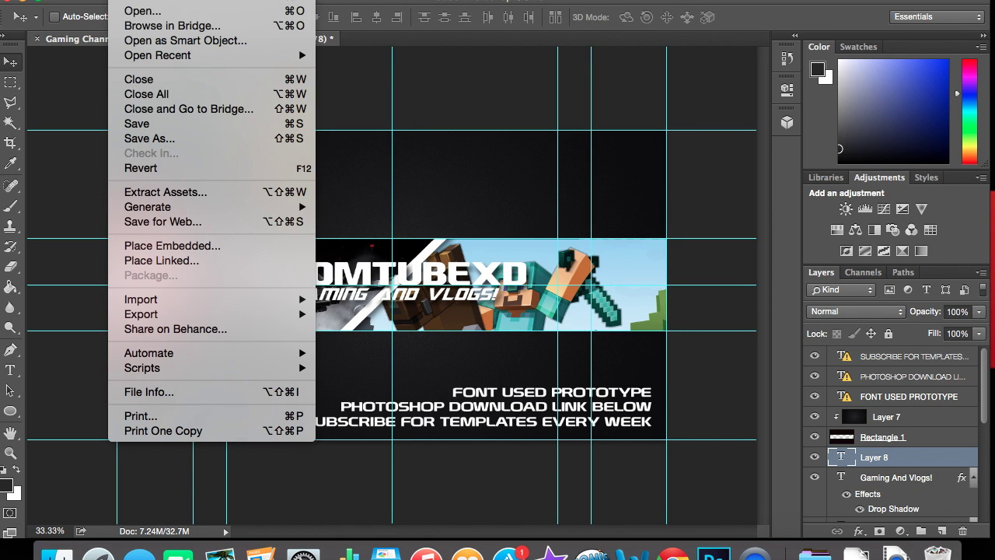
{"action": "left_click", "coordinate": [150, 140]}
{"action": "left_click", "coordinate": [482, 183]}
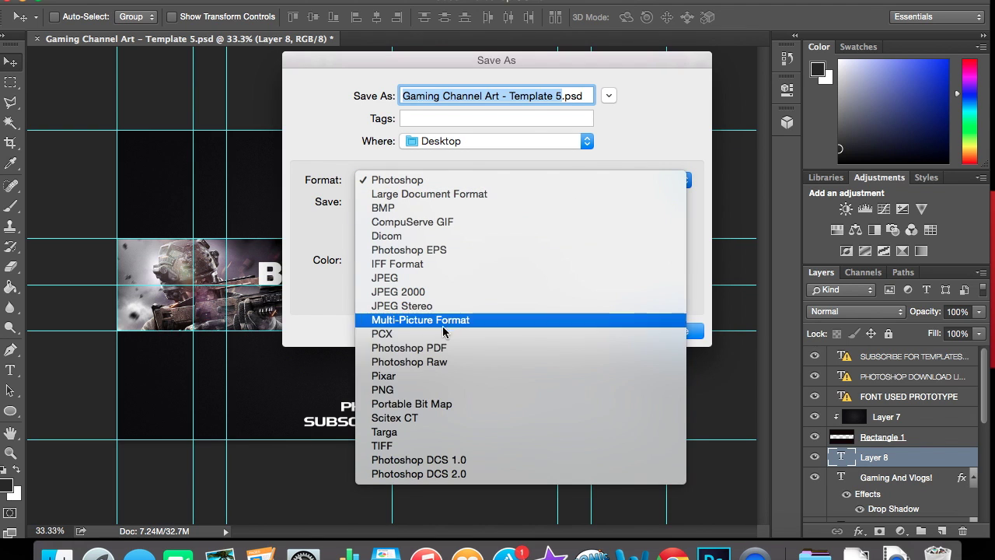
{"action": "left_click", "coordinate": [398, 391]}
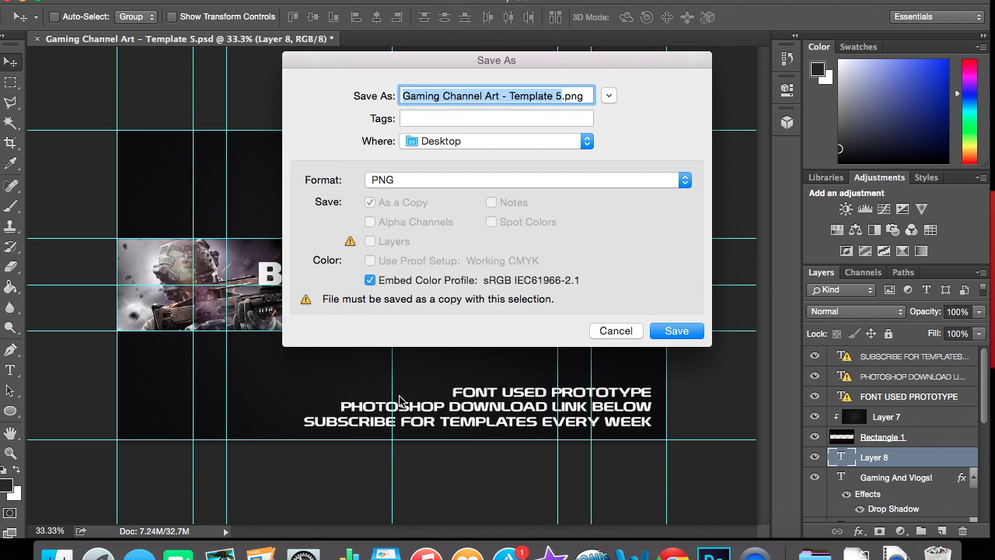
{"action": "key", "text": "Return"}
{"action": "left_click", "coordinate": [519, 158]}
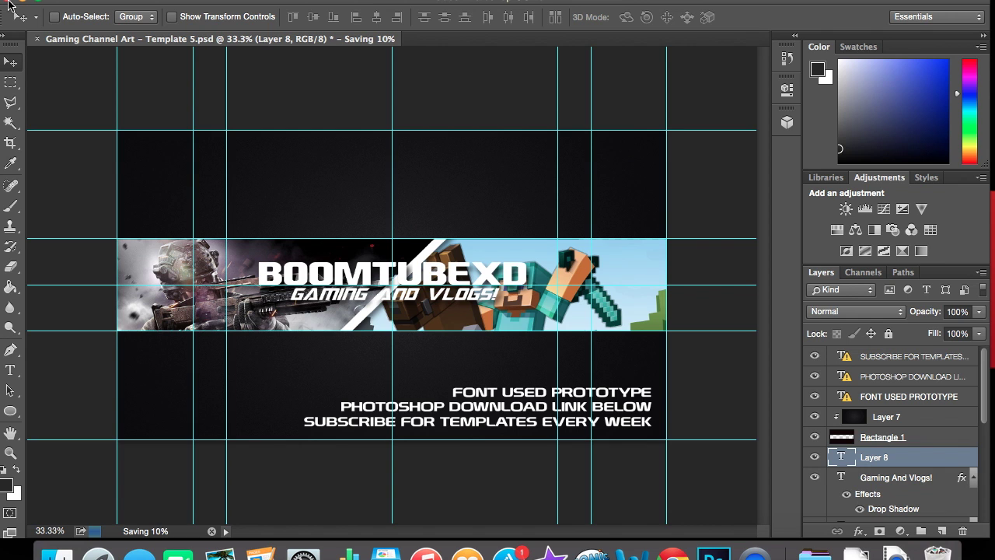
Close the document, discarding unsaved changes to the PSD
{"action": "left_click", "coordinate": [10, 6]}
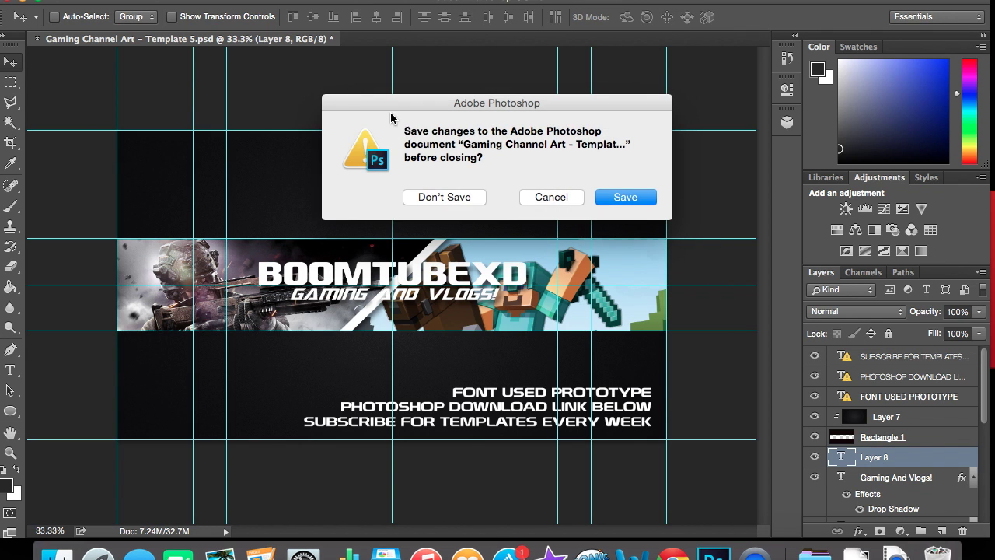
{"action": "left_click", "coordinate": [445, 193]}
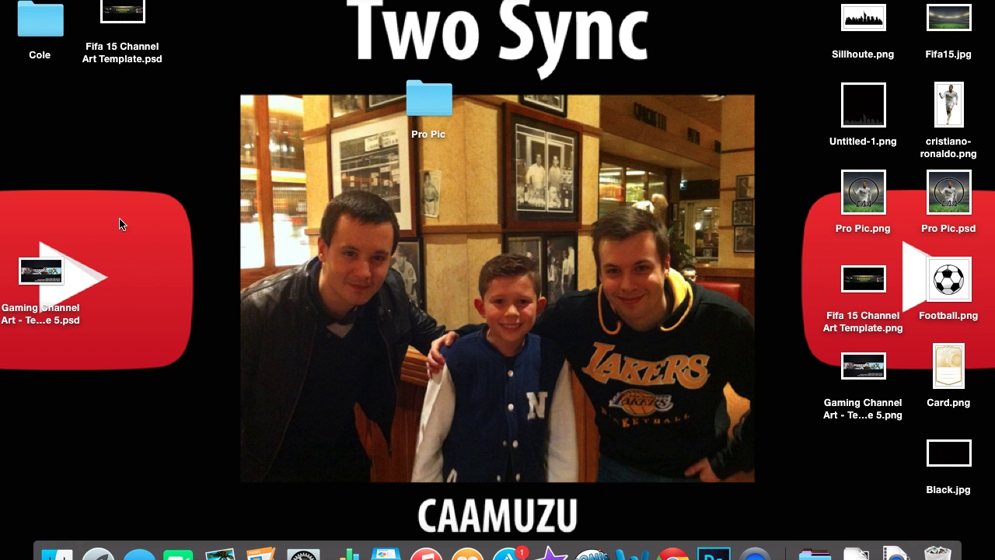